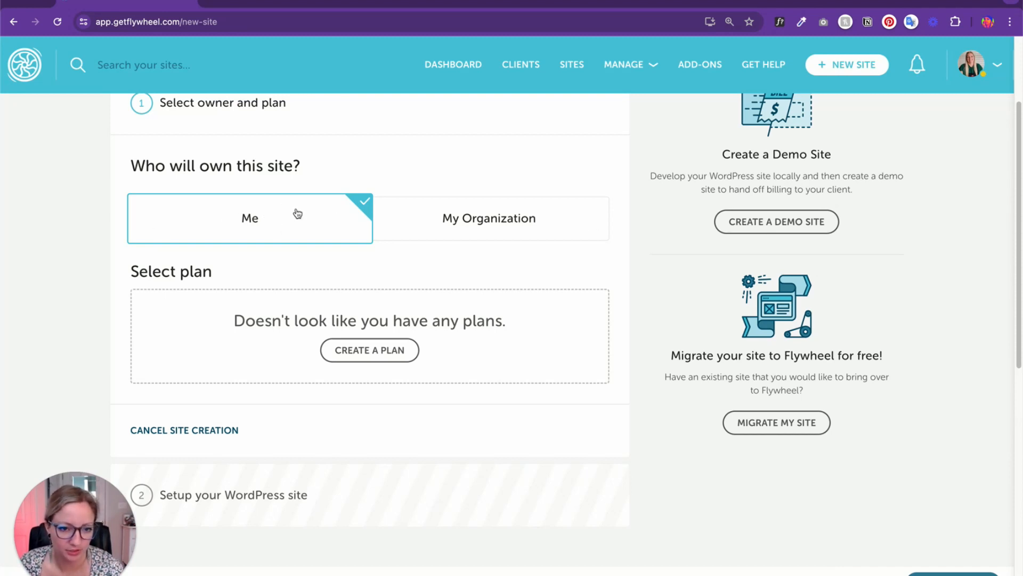
- Assign ownership of the new site to My Organization and select the Zamp Industries Growth Suite Agency plan
{"action": "left_click", "coordinate": [444, 220]}
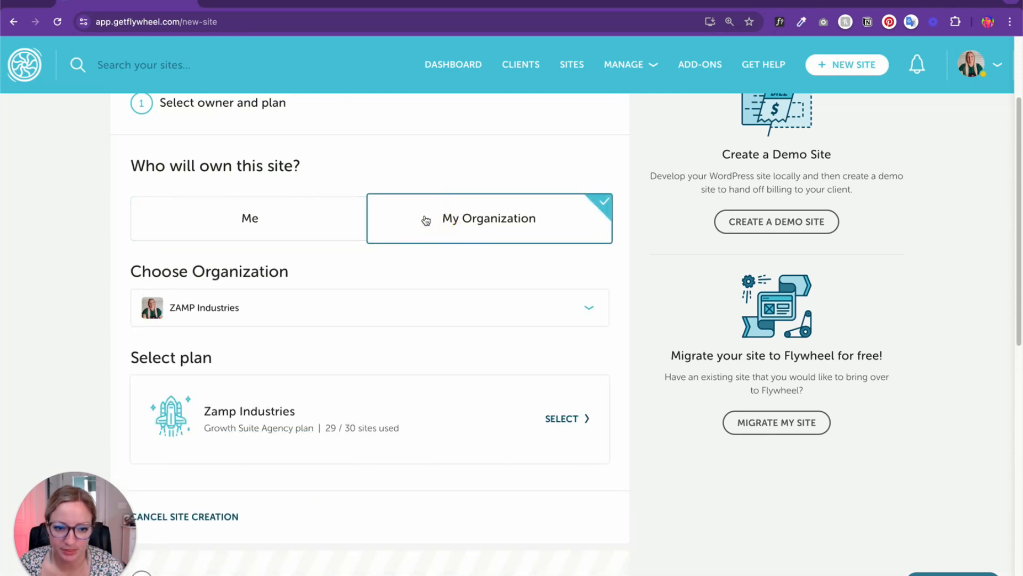
{"action": "scroll", "coordinate": [624, 208], "scroll_direction": "down", "scroll_amount": 1}
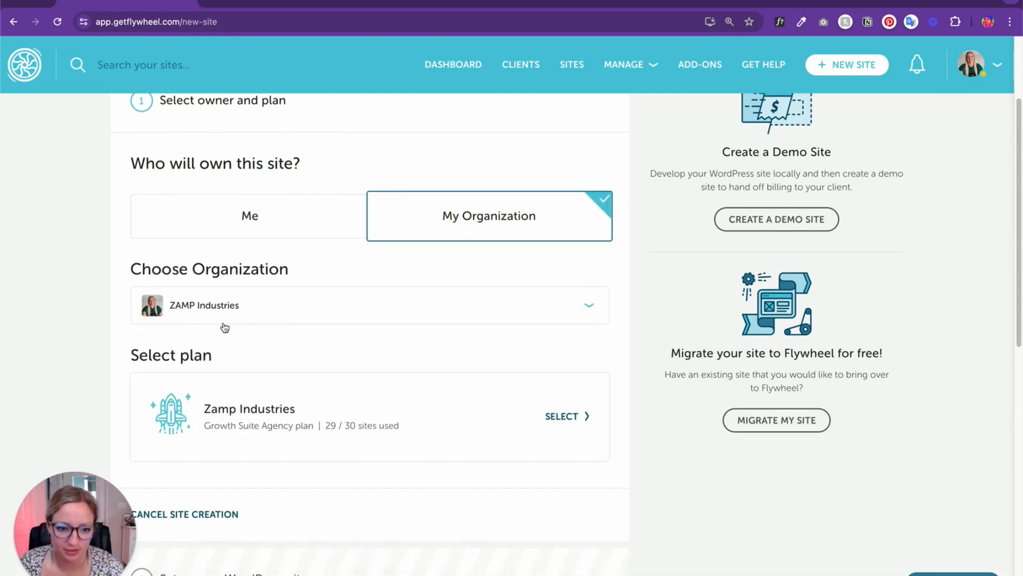
{"action": "scroll", "coordinate": [222, 326], "scroll_direction": "down", "scroll_amount": 2}
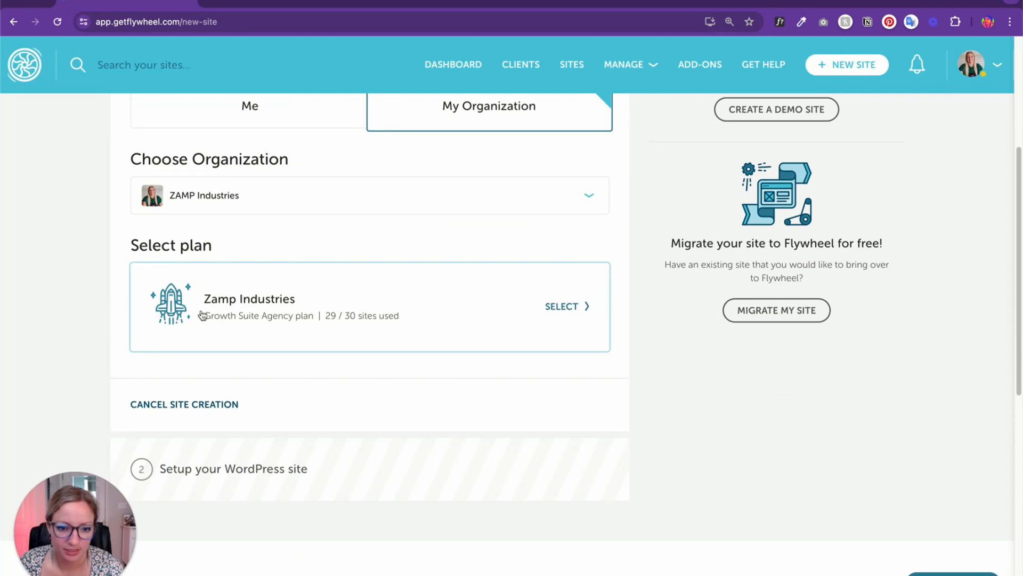
{"action": "left_click", "coordinate": [427, 335]}
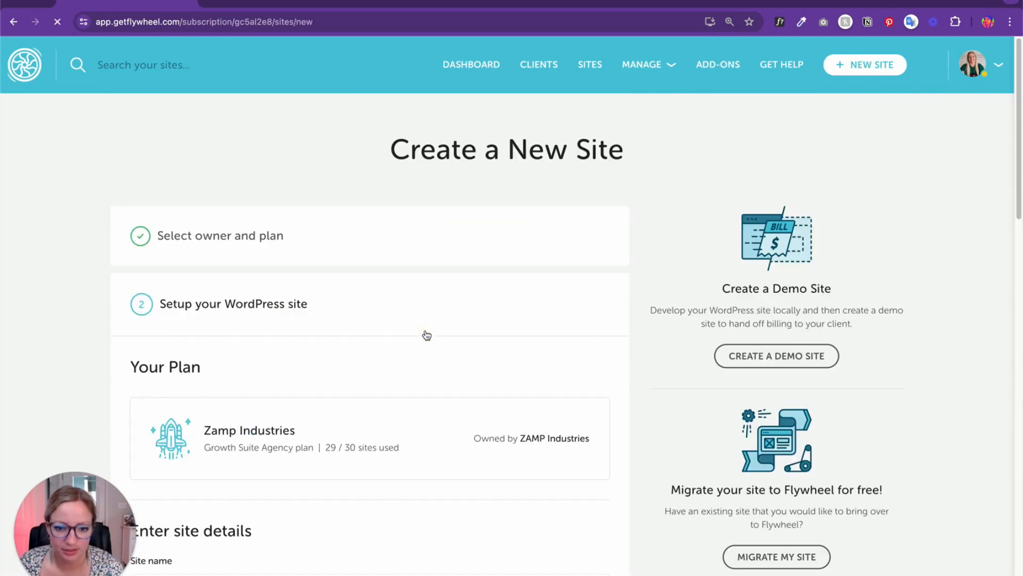
- Enter Demo Site as the site name in the site details
{"action": "scroll", "coordinate": [474, 375], "scroll_direction": "down", "scroll_amount": 4}
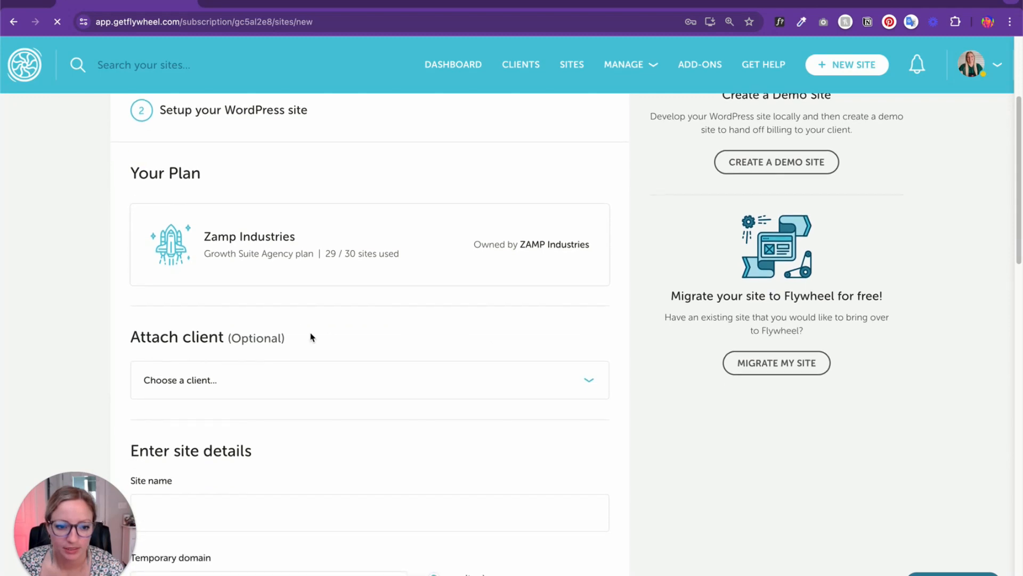
{"action": "scroll", "coordinate": [301, 289], "scroll_direction": "down", "scroll_amount": 3}
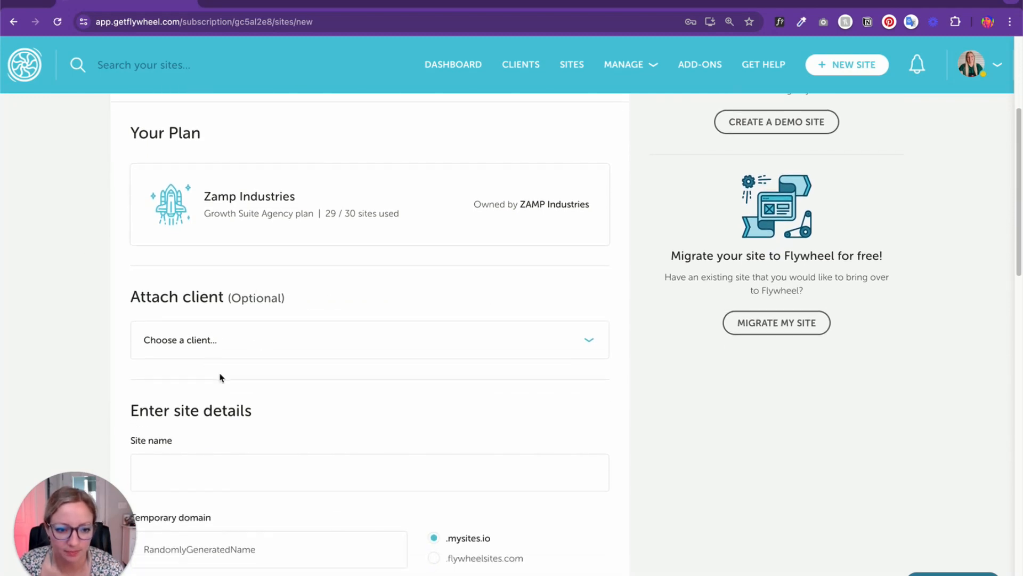
{"action": "scroll", "coordinate": [331, 322], "scroll_direction": "down", "scroll_amount": 1}
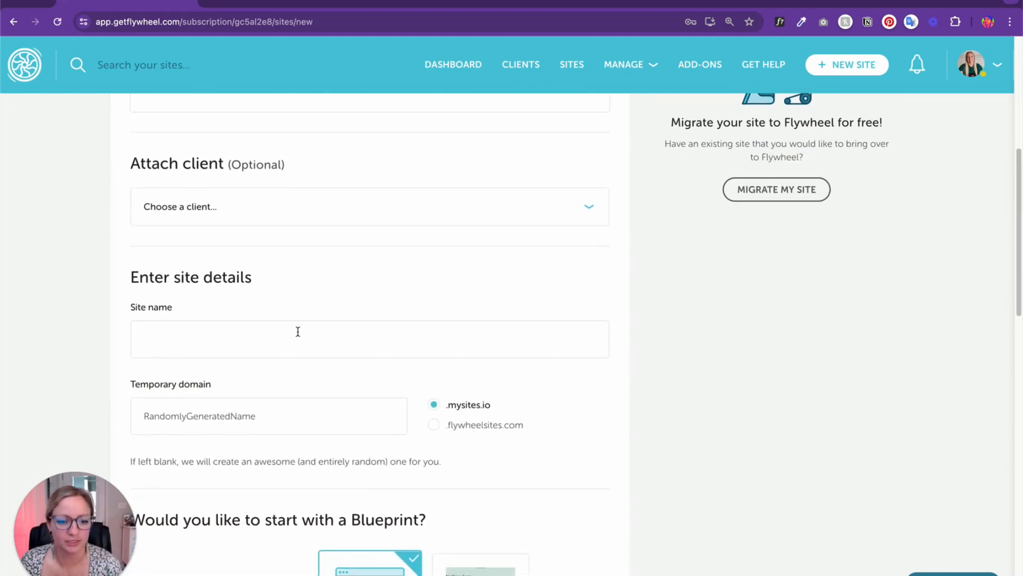
{"action": "left_click", "coordinate": [295, 337]}
{"action": "scroll", "coordinate": [296, 331], "scroll_direction": "down", "scroll_amount": 3}
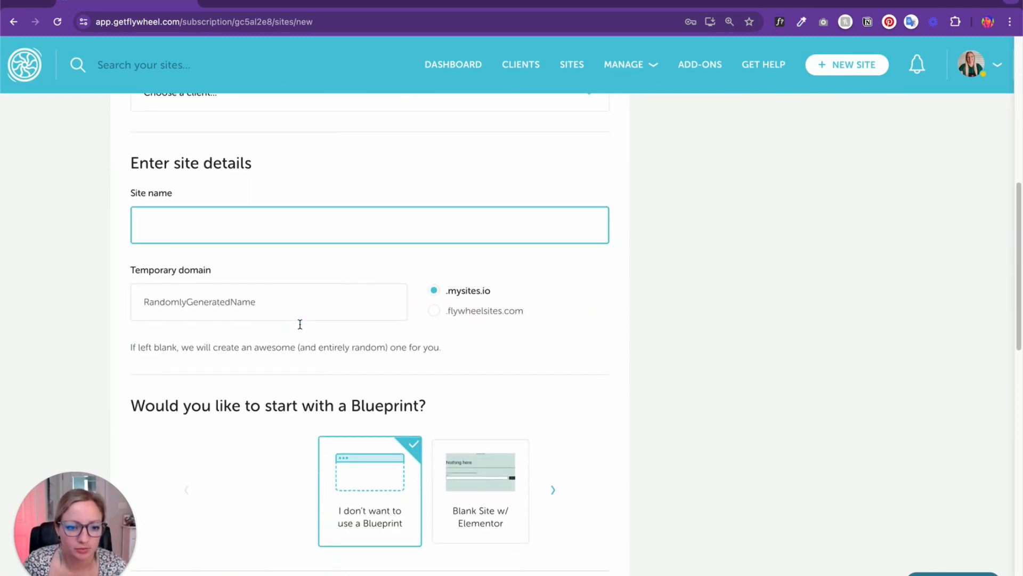
{"action": "scroll", "coordinate": [724, 295], "scroll_direction": "down", "scroll_amount": 1}
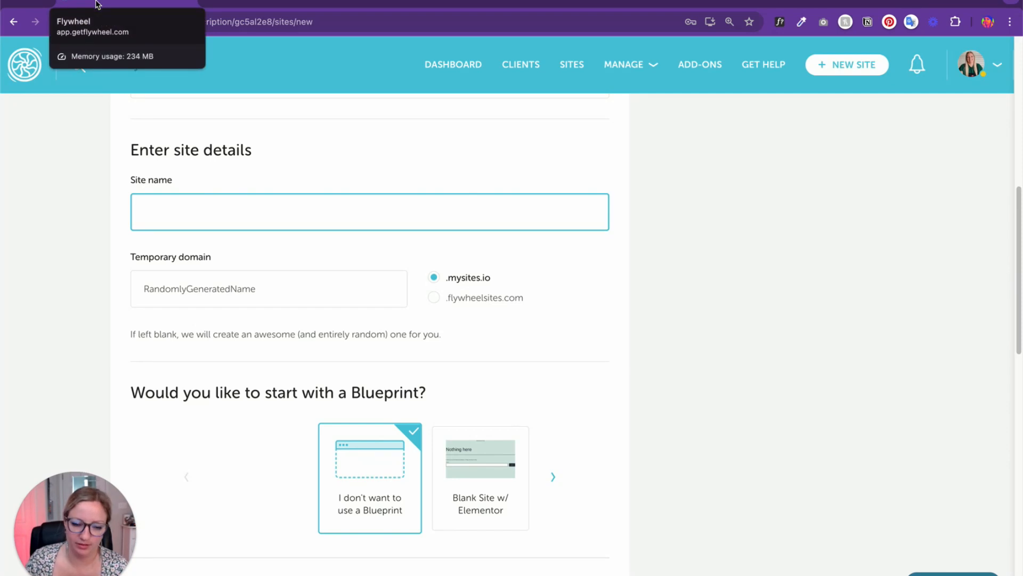
{"action": "left_click", "coordinate": [209, 208]}
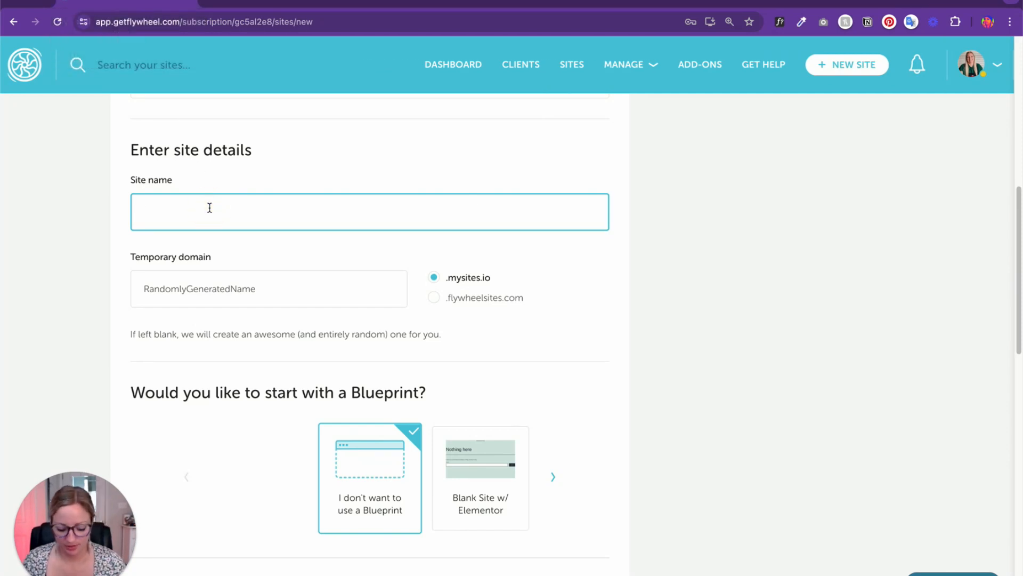
{"action": "type", "text": "Demo Site"}
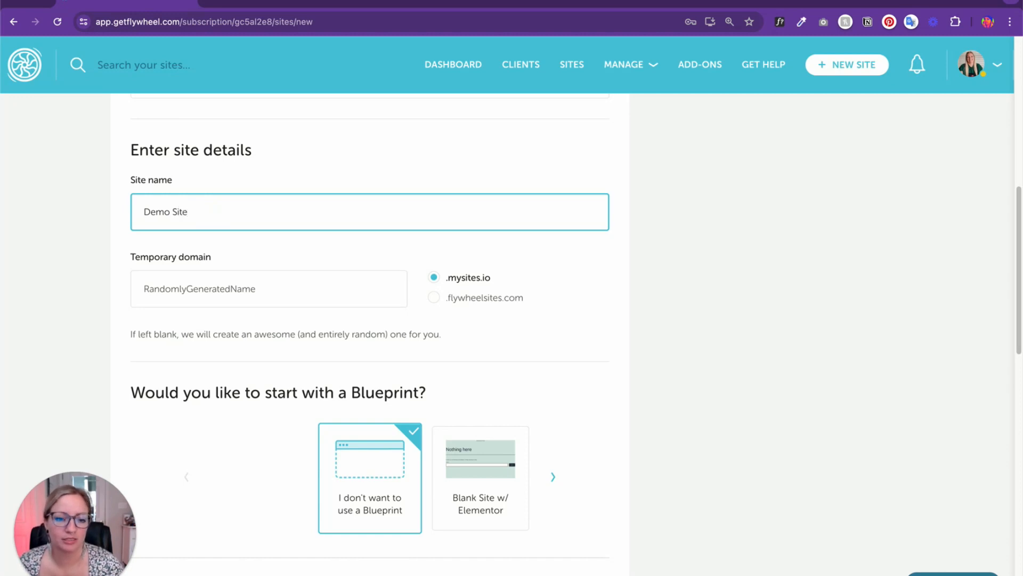
- Set the temporary domain to demo with the .mysites.io ending
{"action": "left_click", "coordinate": [227, 297]}
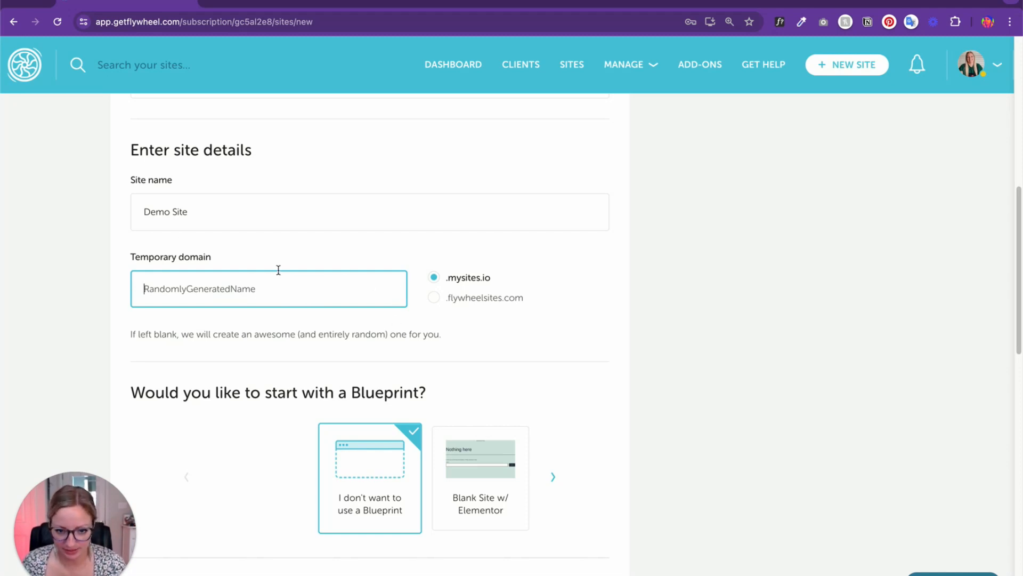
{"action": "left_click", "coordinate": [433, 297]}
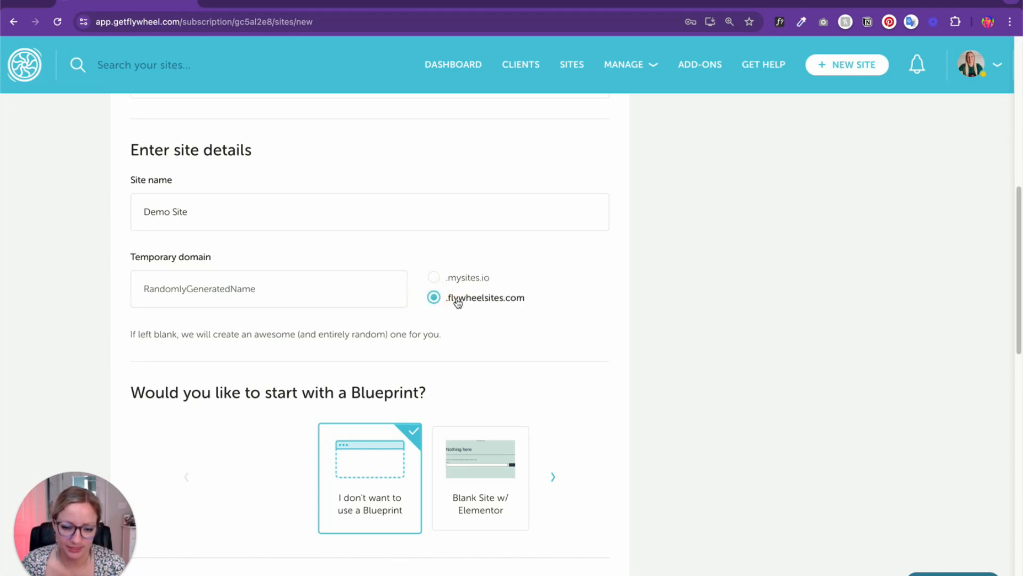
{"action": "left_click", "coordinate": [434, 277]}
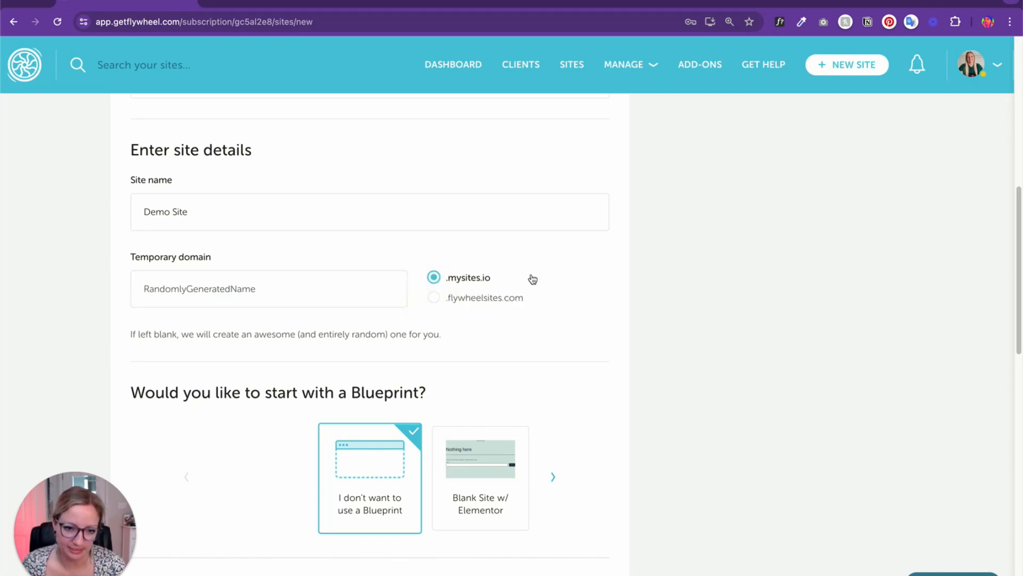
{"action": "left_click", "coordinate": [284, 287]}
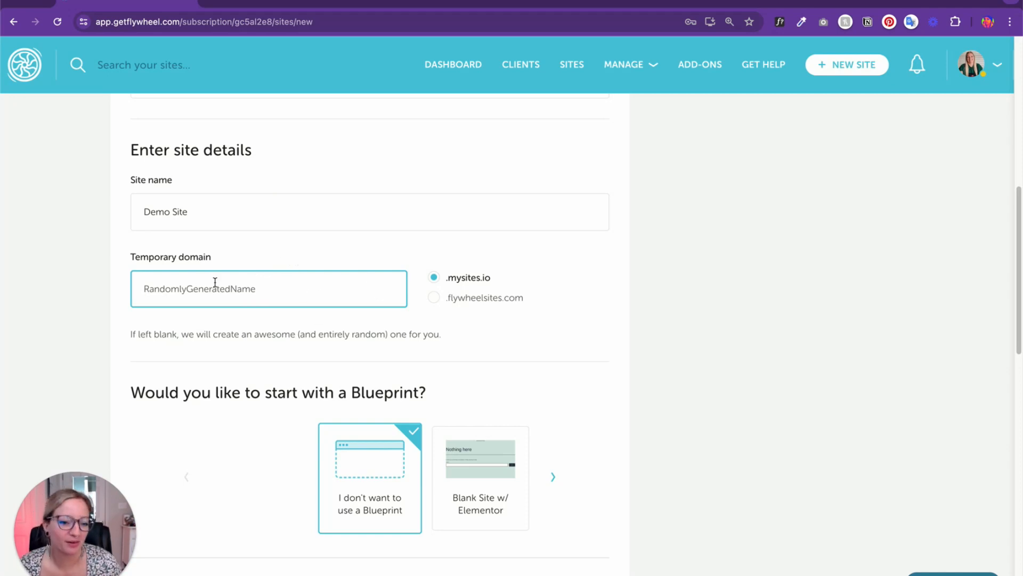
{"action": "scroll", "coordinate": [457, 352], "scroll_direction": "down", "scroll_amount": 1}
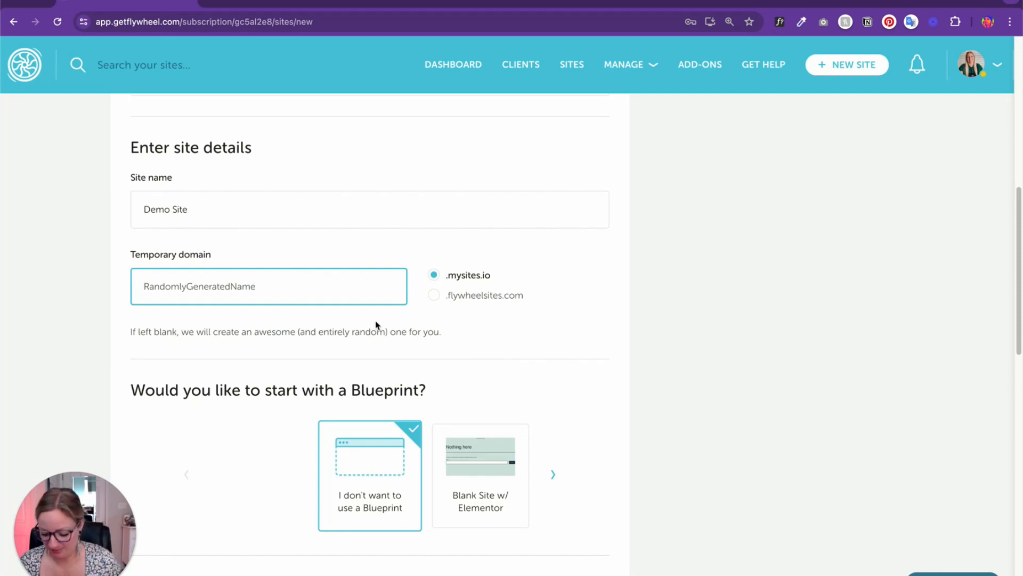
{"action": "type", "text": "demo"}
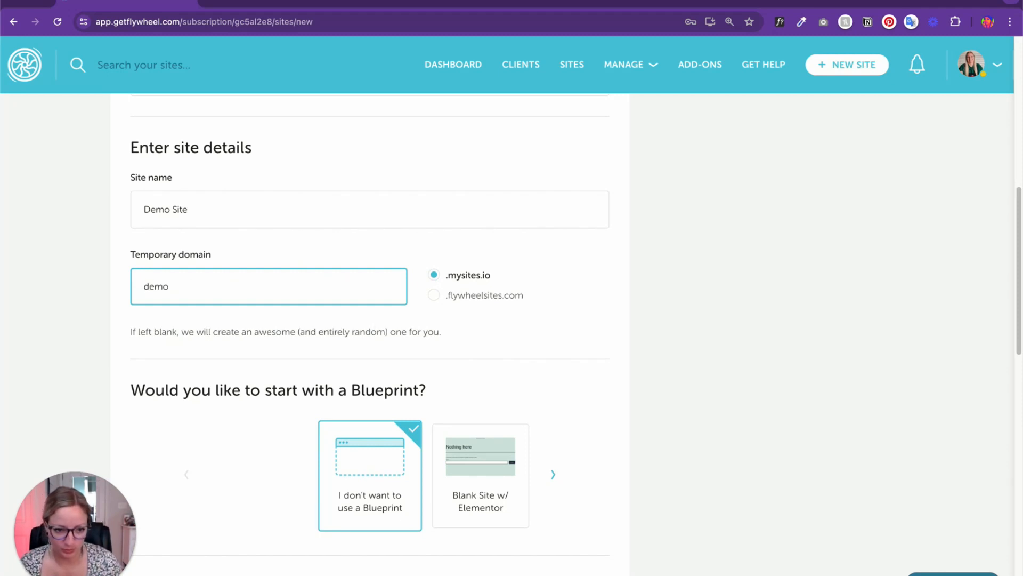
- Set the WP-Admin username to zampindustries for the WordPress user, leaving the site without a Blueprint
{"action": "scroll", "coordinate": [400, 312], "scroll_direction": "down", "scroll_amount": 3}
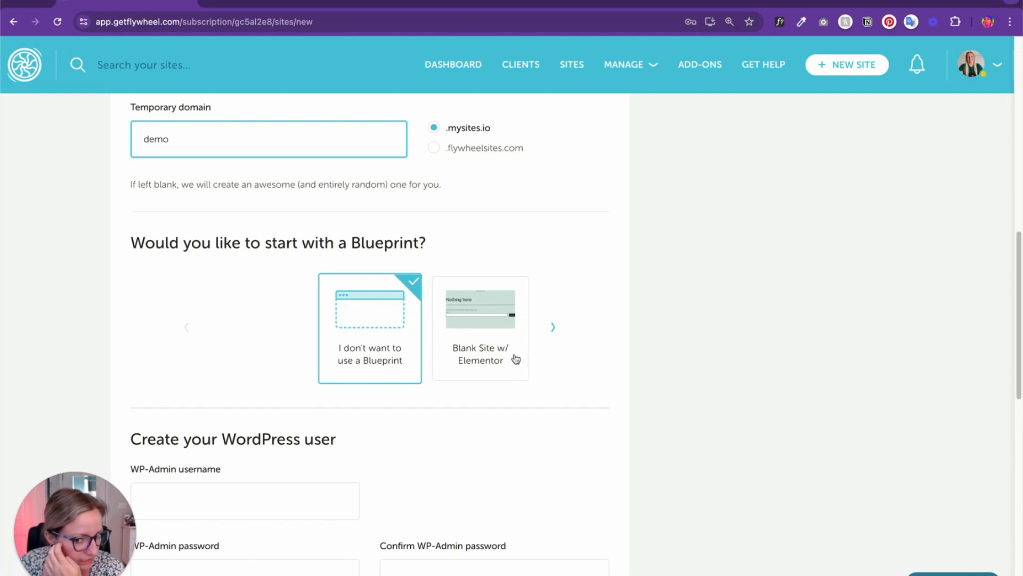
{"action": "scroll", "coordinate": [519, 357], "scroll_direction": "down", "scroll_amount": 1}
{"action": "scroll", "coordinate": [524, 359], "scroll_direction": "down", "scroll_amount": 2}
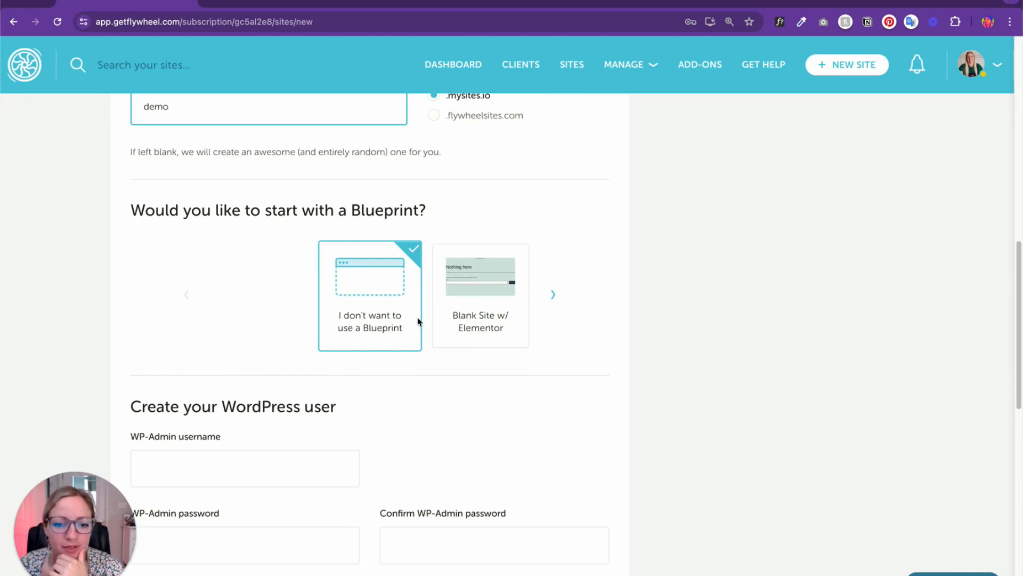
{"action": "scroll", "coordinate": [517, 320], "scroll_direction": "down", "scroll_amount": 1}
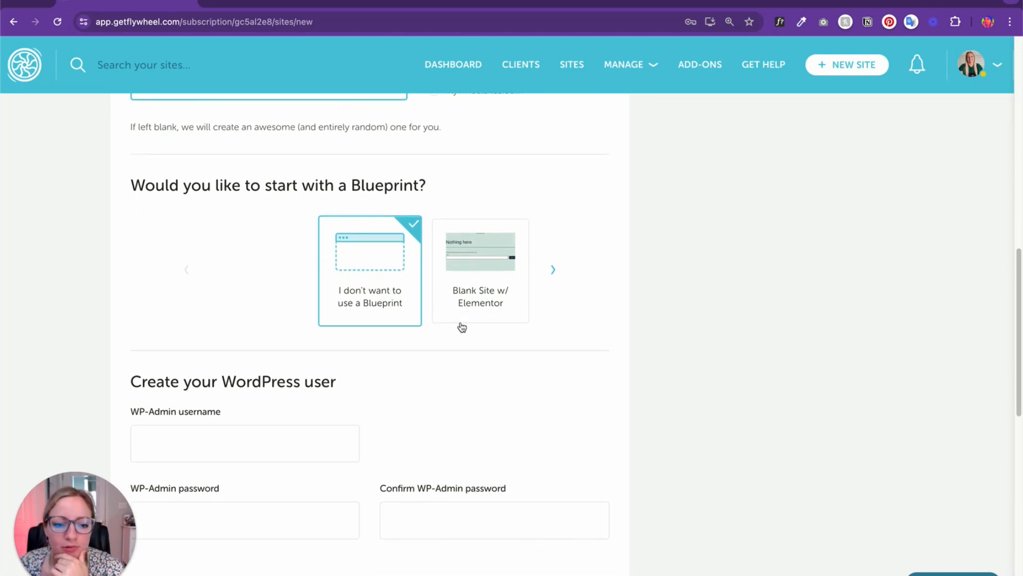
{"action": "scroll", "coordinate": [460, 326], "scroll_direction": "down", "scroll_amount": 1}
{"action": "scroll", "coordinate": [462, 328], "scroll_direction": "down", "scroll_amount": 1}
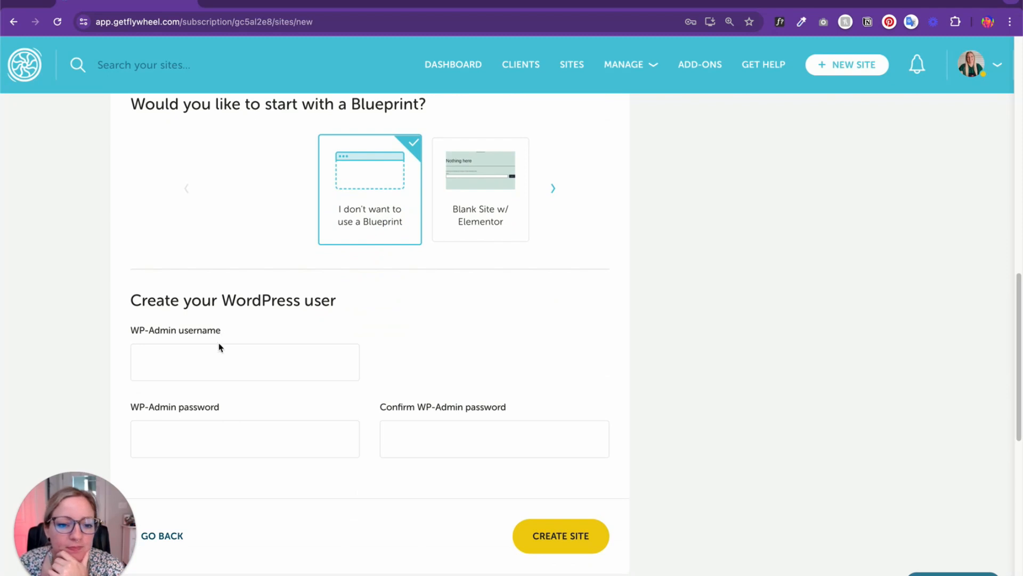
{"action": "scroll", "coordinate": [219, 345], "scroll_direction": "down", "scroll_amount": 2}
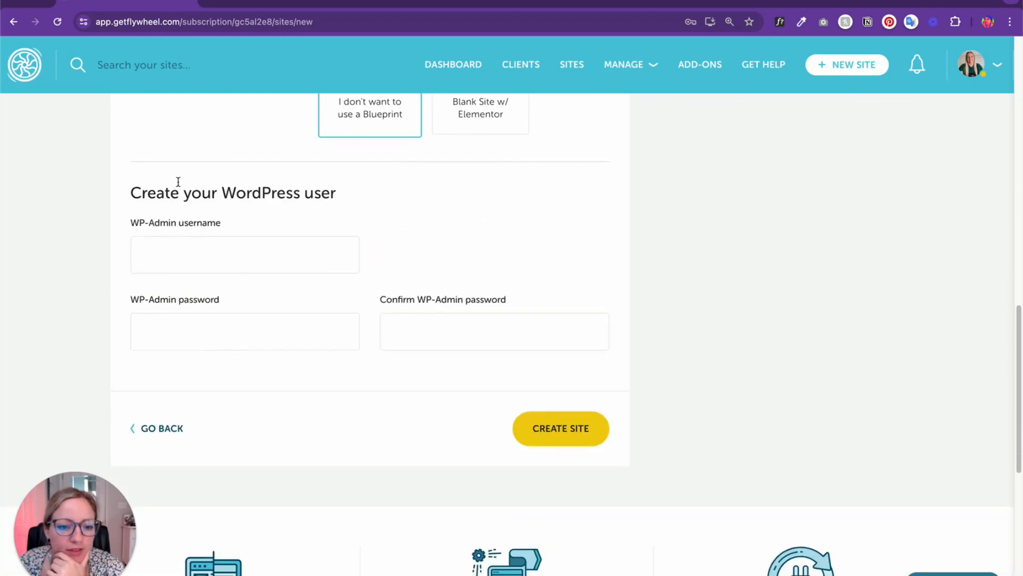
{"action": "left_click", "coordinate": [300, 257]}
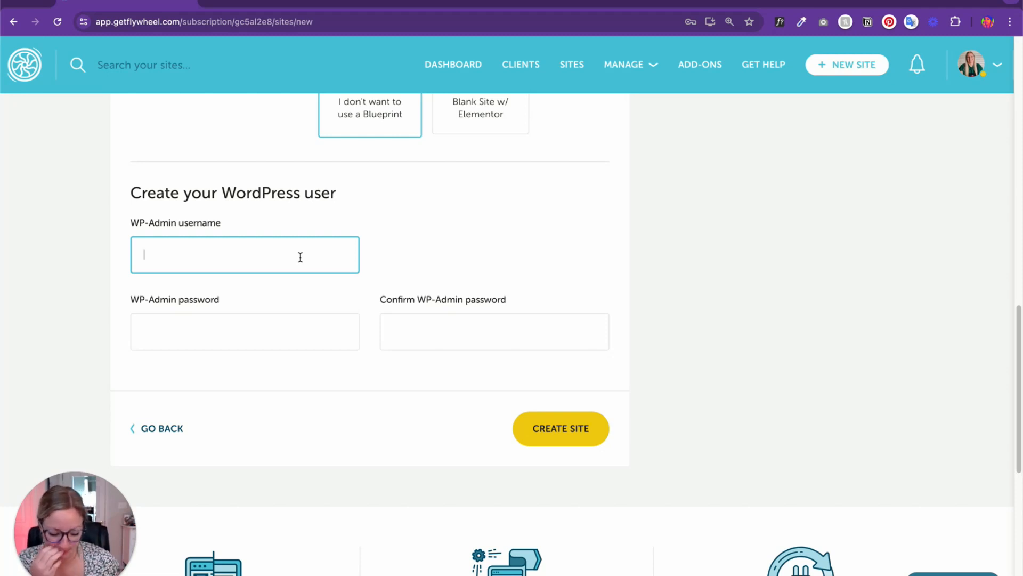
{"action": "type", "text": "zampindust"}
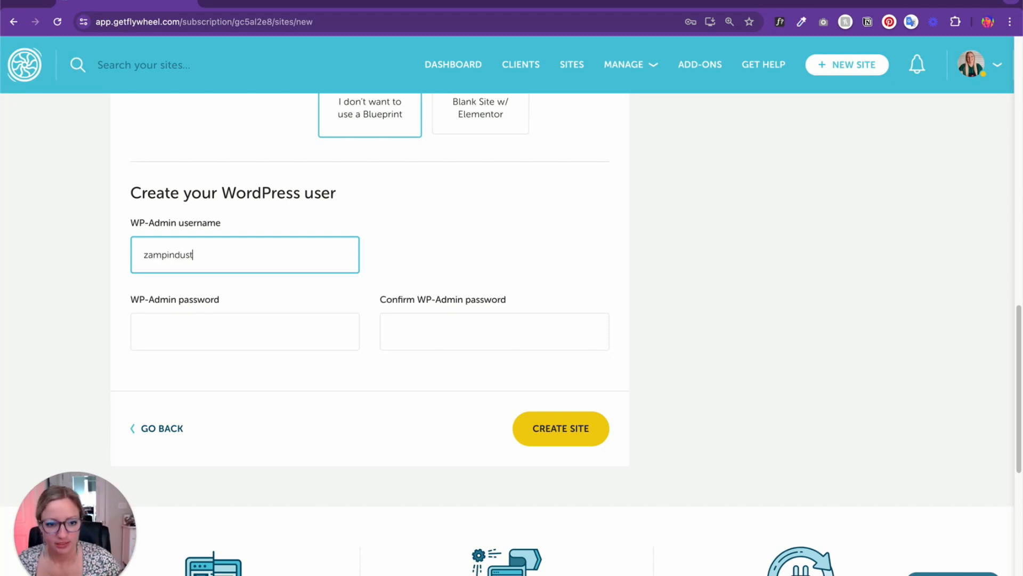
{"action": "type", "text": "ries"}
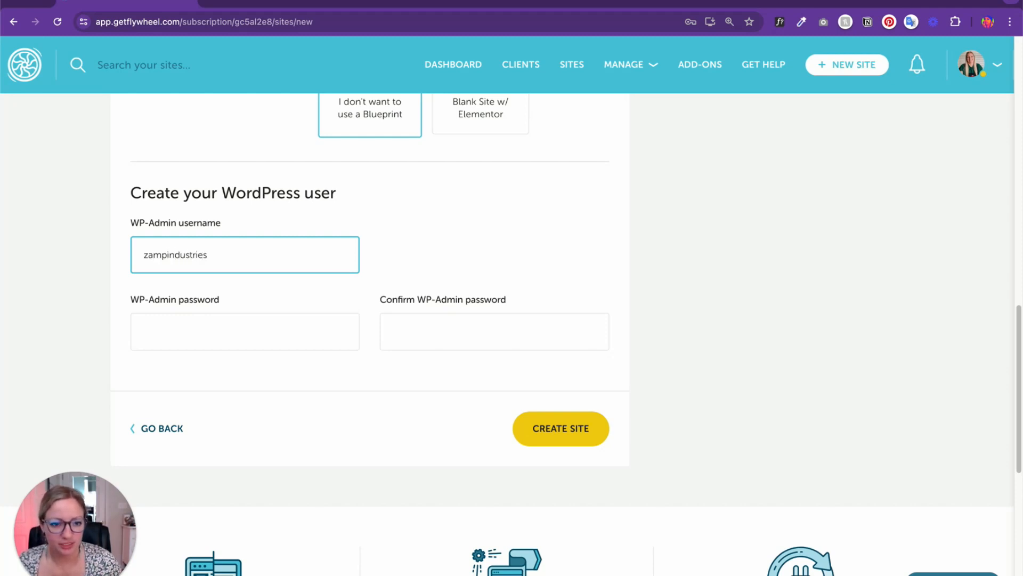
- Enter and confirm the WP-Admin password, and submit the form to create the site
{"action": "left_click", "coordinate": [282, 322]}
{"action": "left_click", "coordinate": [362, 267]}
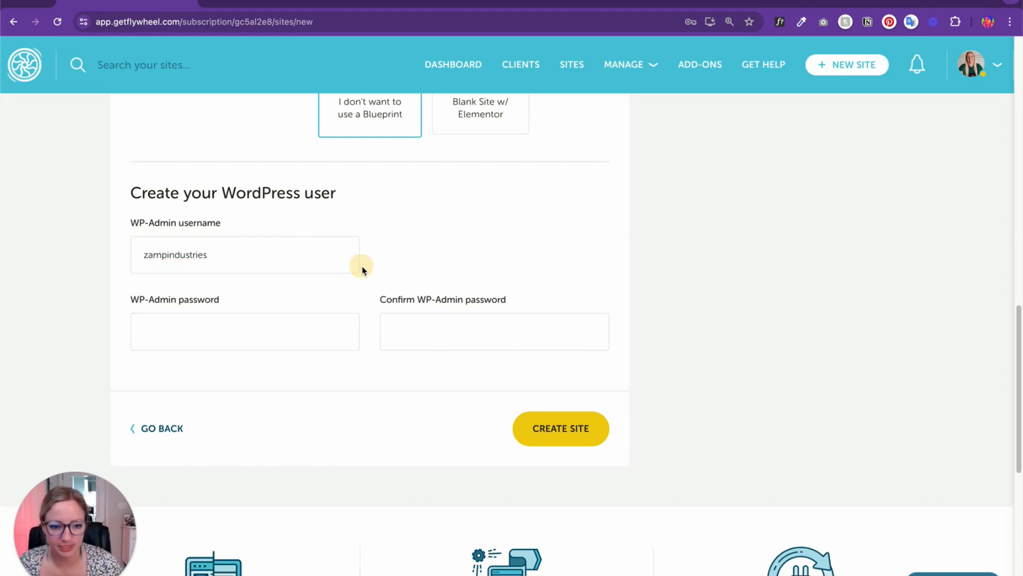
{"action": "left_click", "coordinate": [306, 330]}
{"action": "type", "text": "•••••••••"}
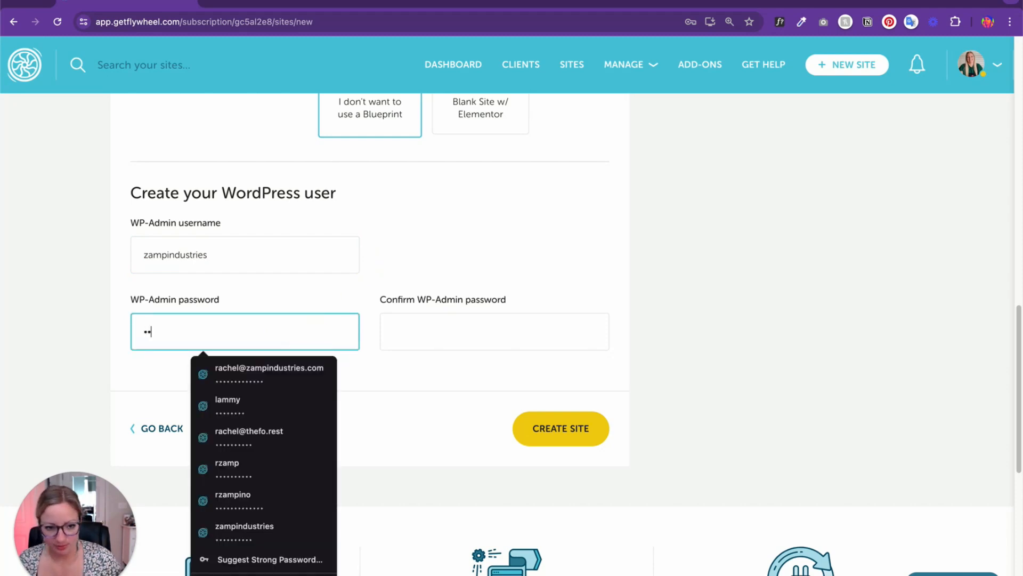
{"action": "type", "text": "•"}
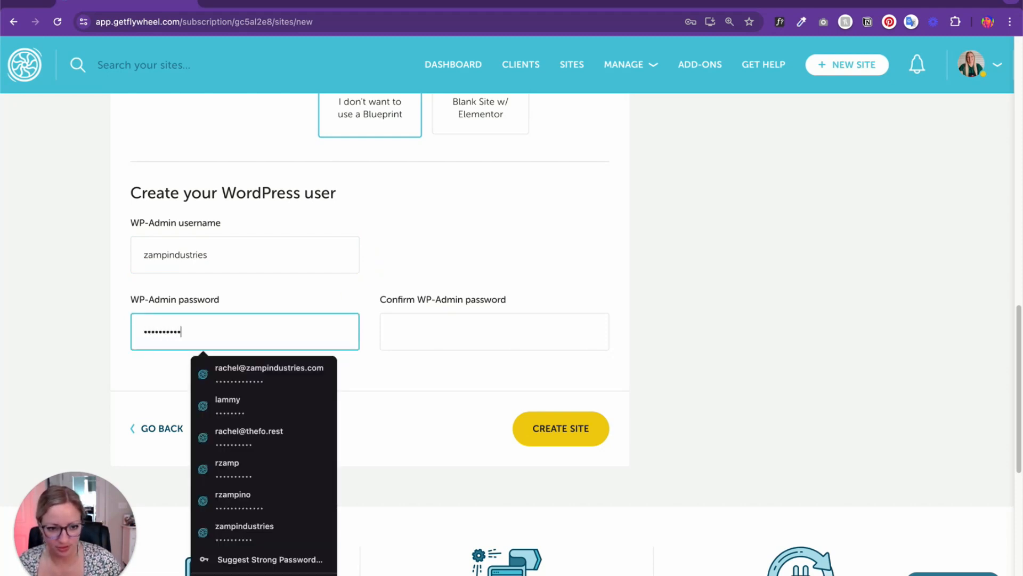
{"action": "left_click", "coordinate": [450, 331]}
{"action": "type", "text": "••••••••••"}
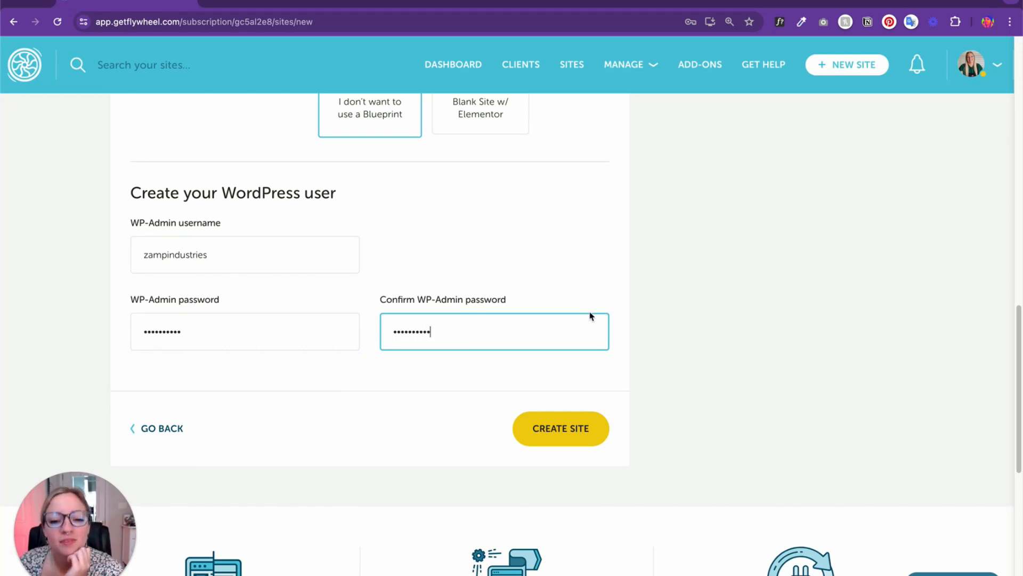
{"action": "left_click", "coordinate": [551, 436]}
{"action": "left_click", "coordinate": [551, 436]}
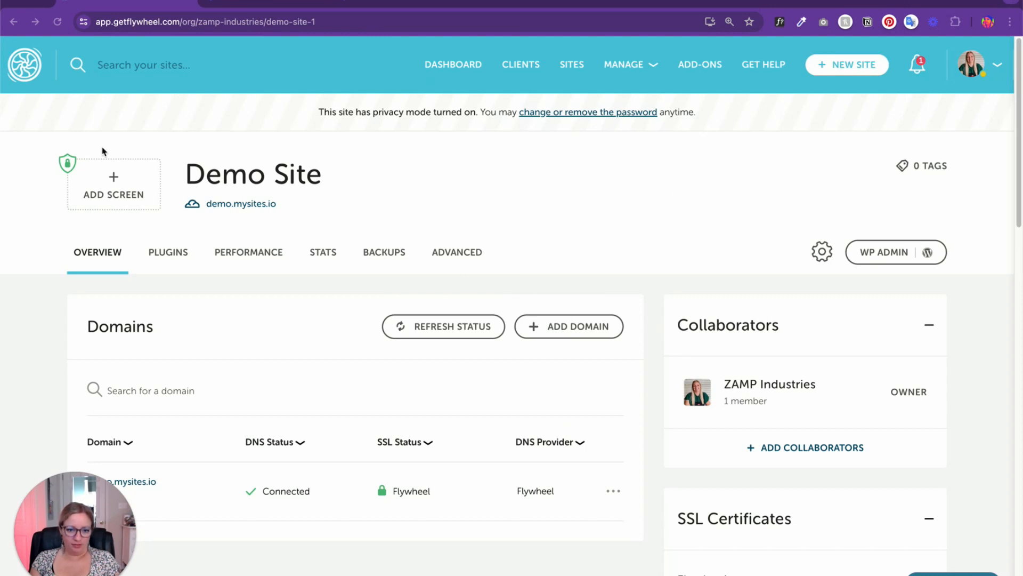
- Review the Demo Site overview and the options for adding a screen image to it
{"action": "scroll", "coordinate": [679, 230], "scroll_direction": "down", "scroll_amount": 2}
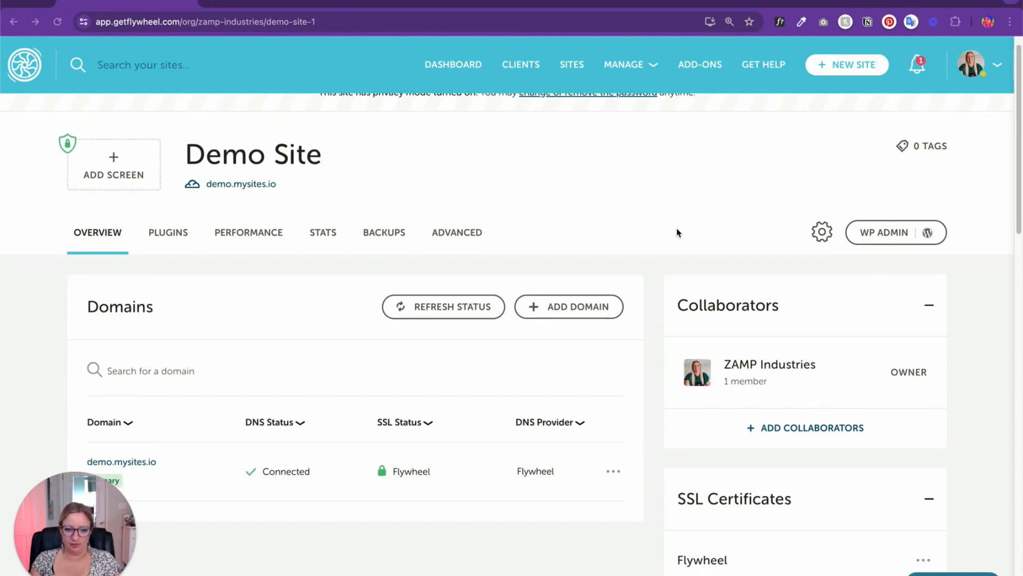
{"action": "scroll", "coordinate": [679, 233], "scroll_direction": "up", "scroll_amount": 2}
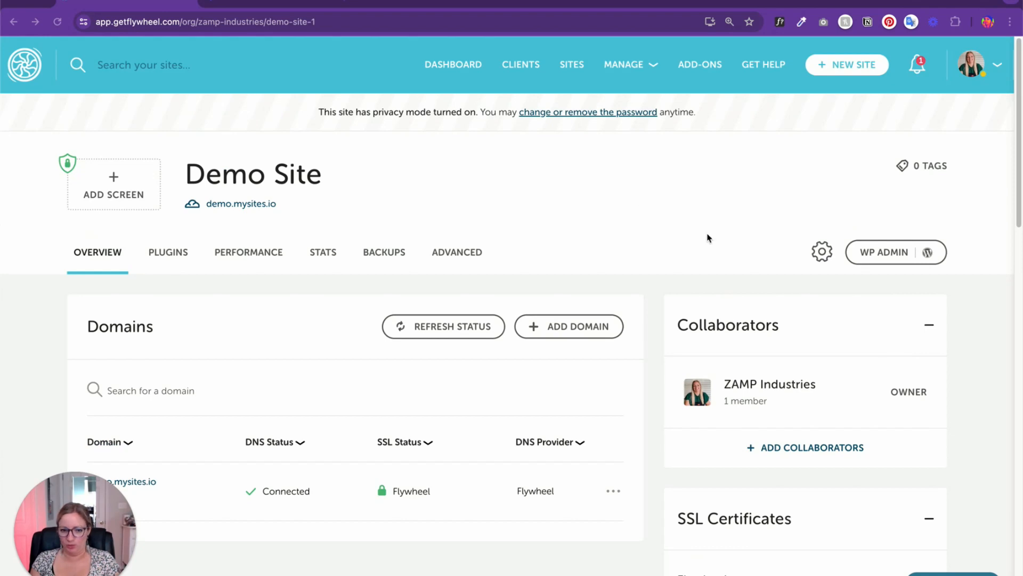
{"action": "scroll", "coordinate": [548, 196], "scroll_direction": "down", "scroll_amount": 1}
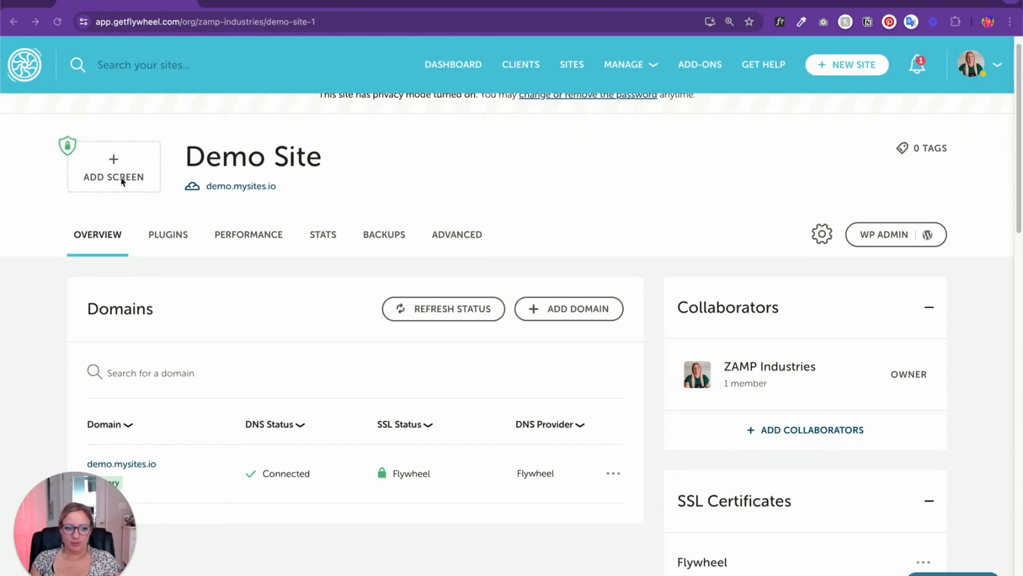
{"action": "left_click", "coordinate": [113, 175]}
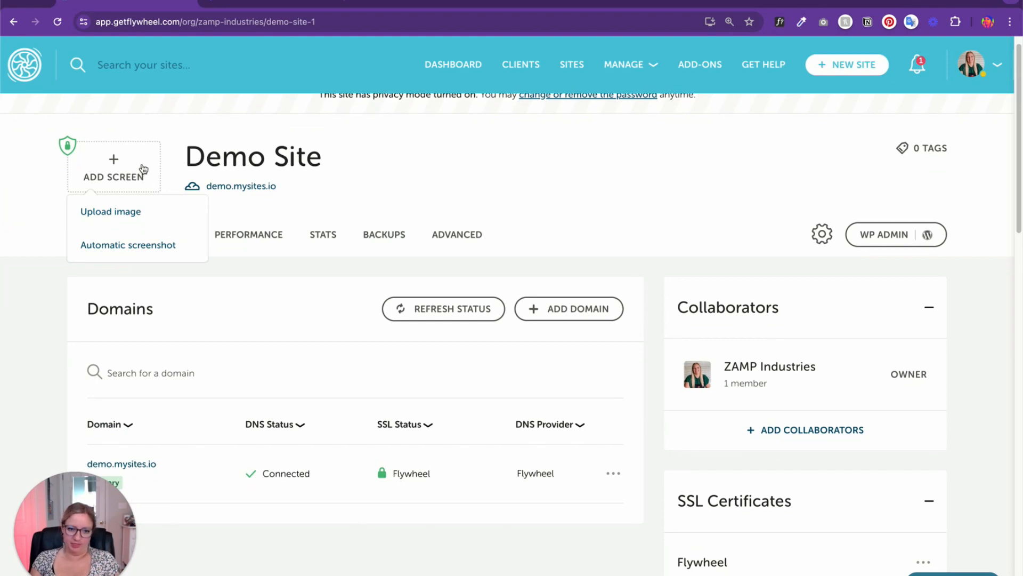
{"action": "left_click", "coordinate": [255, 157]}
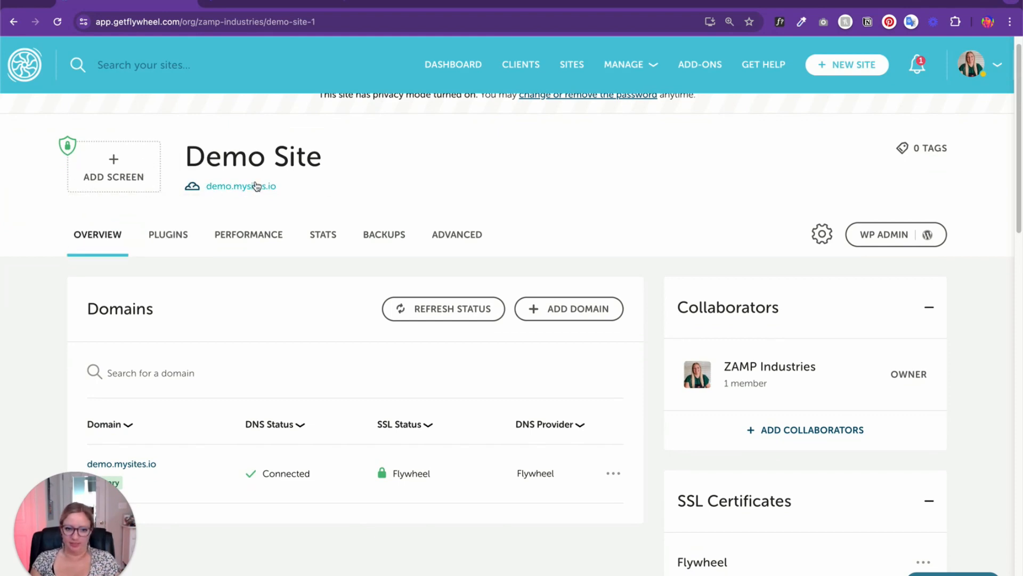
- Check the site avatar options for giving Demo Site an uploaded image or an automatic screenshot
{"action": "left_click", "coordinate": [93, 176]}
{"action": "left_click", "coordinate": [301, 166]}
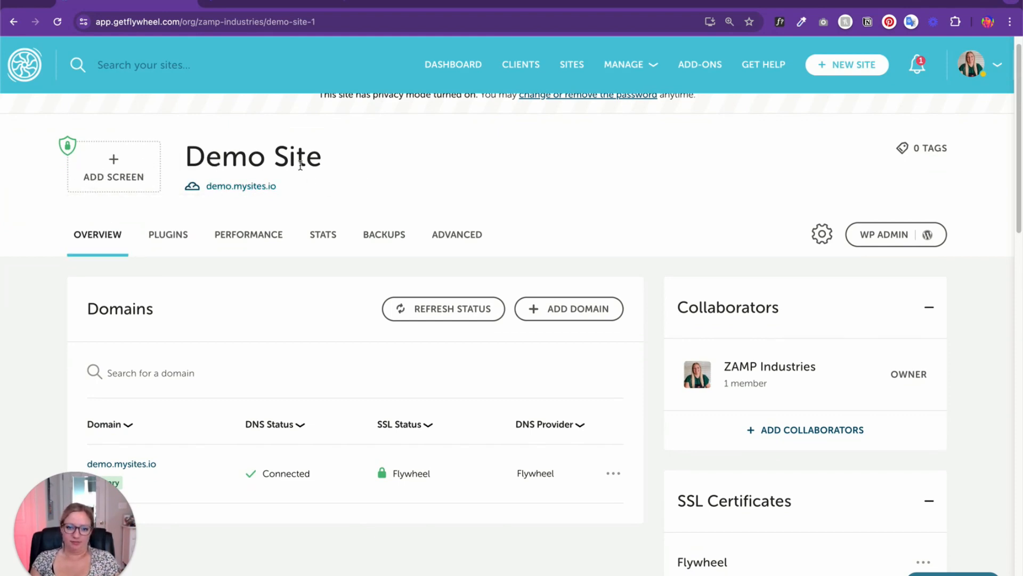
{"action": "left_click", "coordinate": [142, 181]}
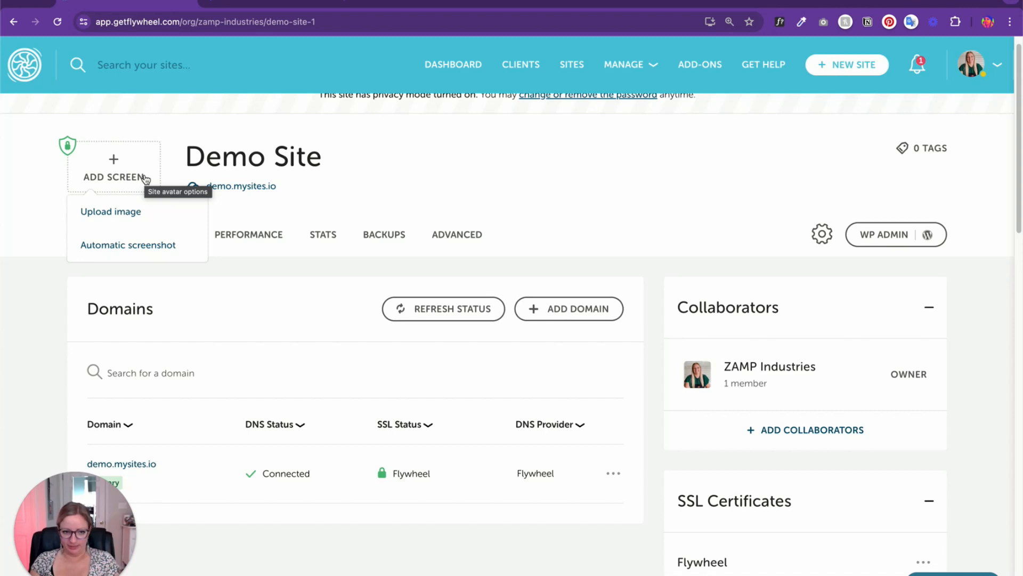
{"action": "left_click", "coordinate": [288, 167]}
{"action": "left_click", "coordinate": [109, 174]}
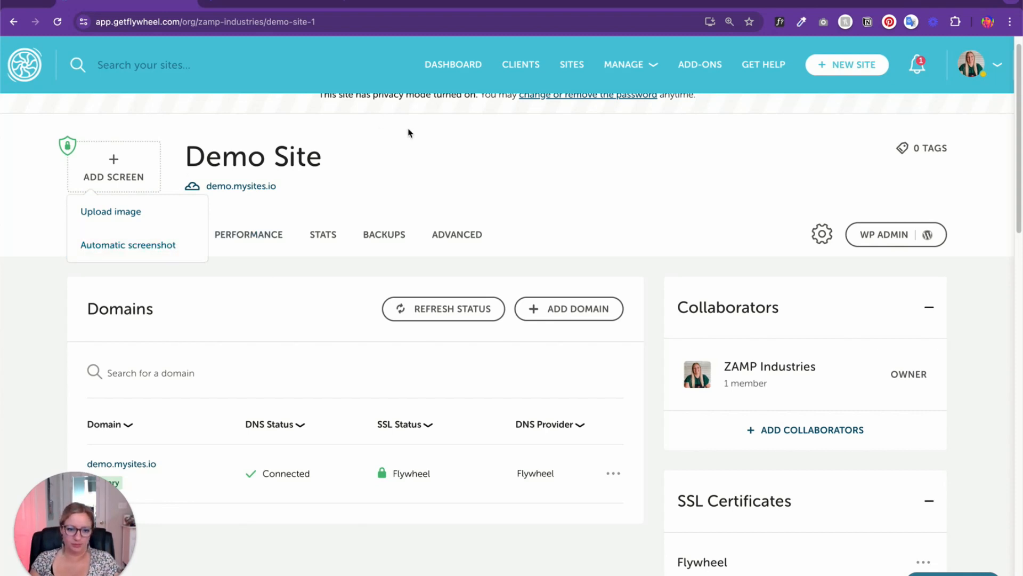
- Examine the Domains section of the Demo Site overview, including the DNS status, SSL status and DNS provider
{"action": "scroll", "coordinate": [206, 301], "scroll_direction": "down", "scroll_amount": 1}
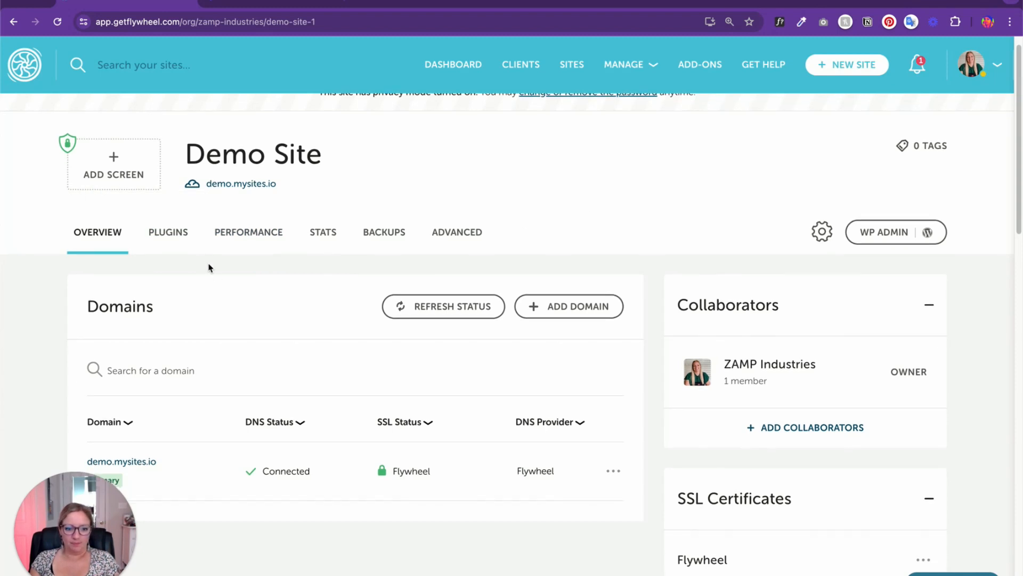
{"action": "scroll", "coordinate": [209, 267], "scroll_direction": "down", "scroll_amount": 2}
{"action": "scroll", "coordinate": [257, 245], "scroll_direction": "down", "scroll_amount": 2}
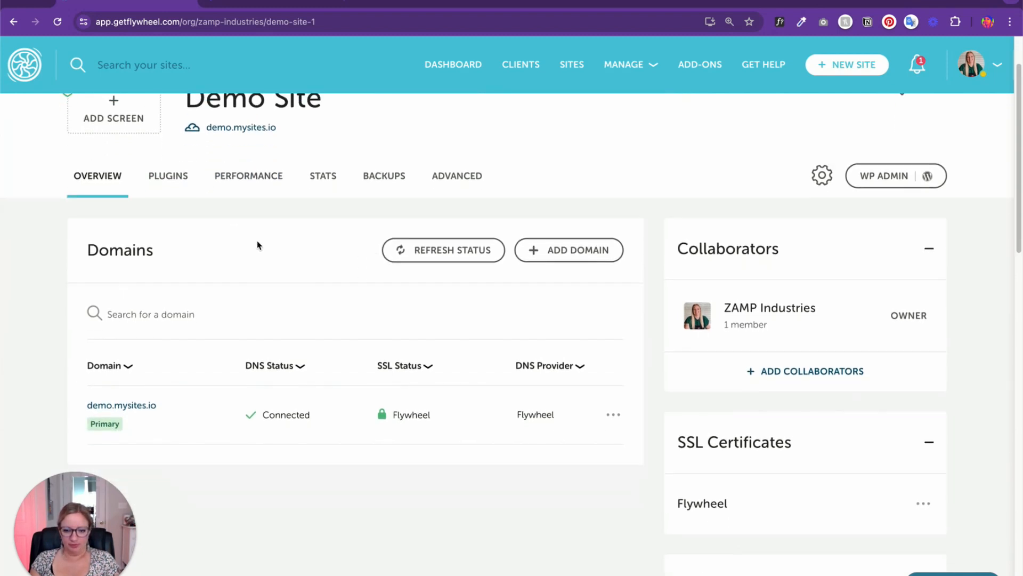
{"action": "scroll", "coordinate": [258, 244], "scroll_direction": "down", "scroll_amount": 4}
{"action": "scroll", "coordinate": [258, 244], "scroll_direction": "up", "scroll_amount": 5}
{"action": "scroll", "coordinate": [258, 248], "scroll_direction": "down", "scroll_amount": 1}
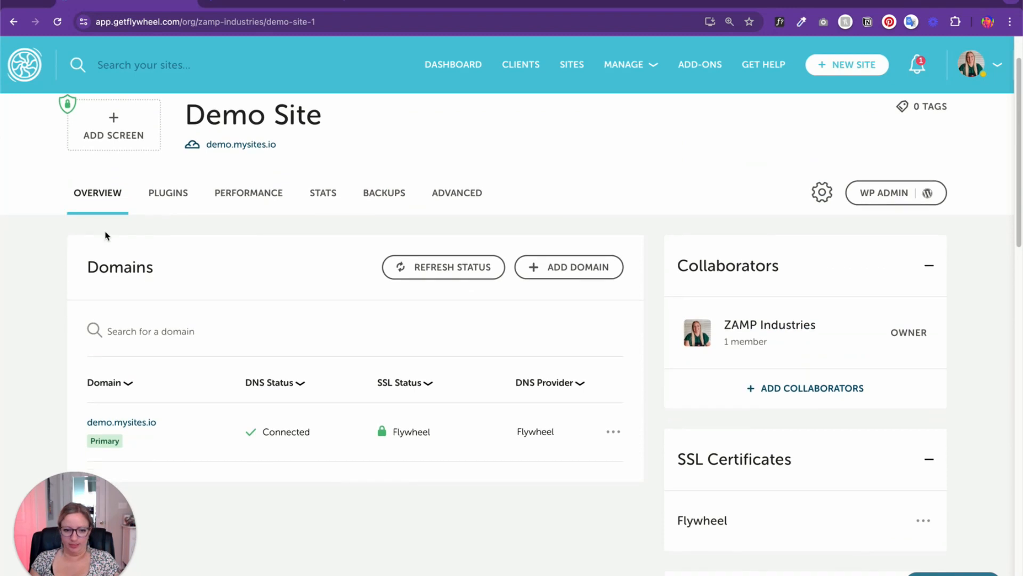
{"action": "scroll", "coordinate": [5, 265], "scroll_direction": "down", "scroll_amount": 1}
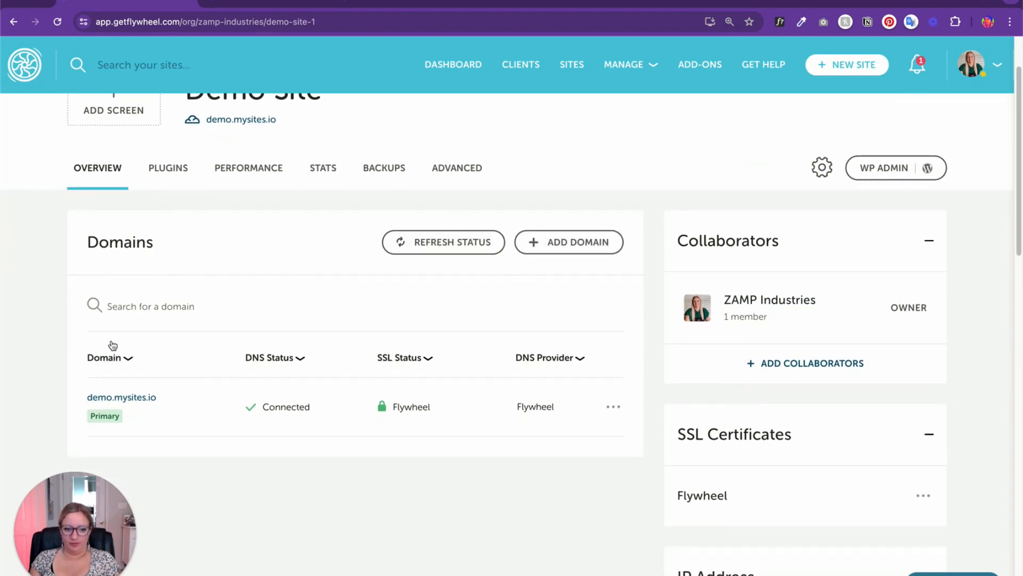
{"action": "scroll", "coordinate": [112, 344], "scroll_direction": "down", "scroll_amount": 1}
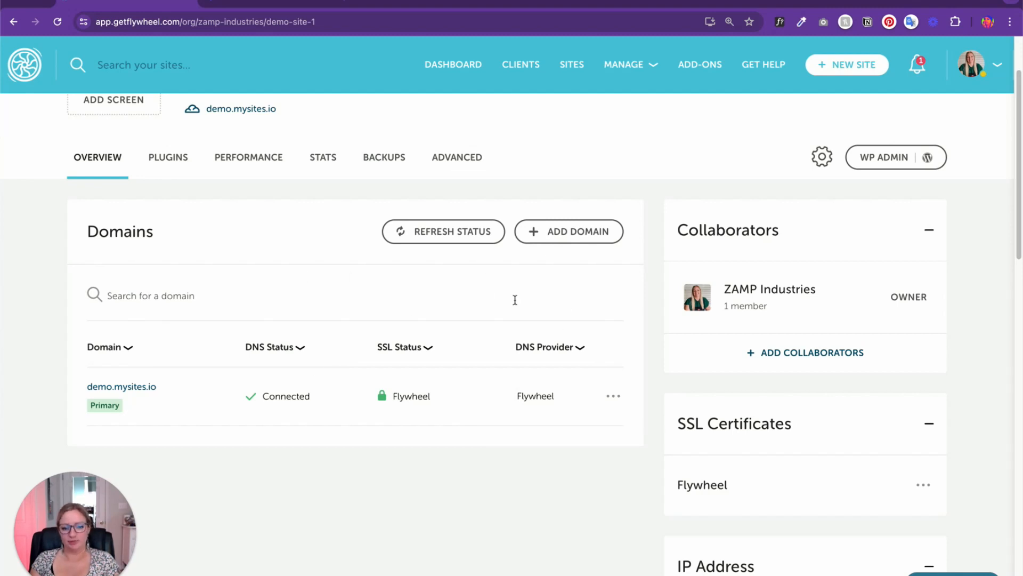
- View the form for connecting a new domain to Demo Site, and return to the site overview without adding one
{"action": "left_click", "coordinate": [556, 236]}
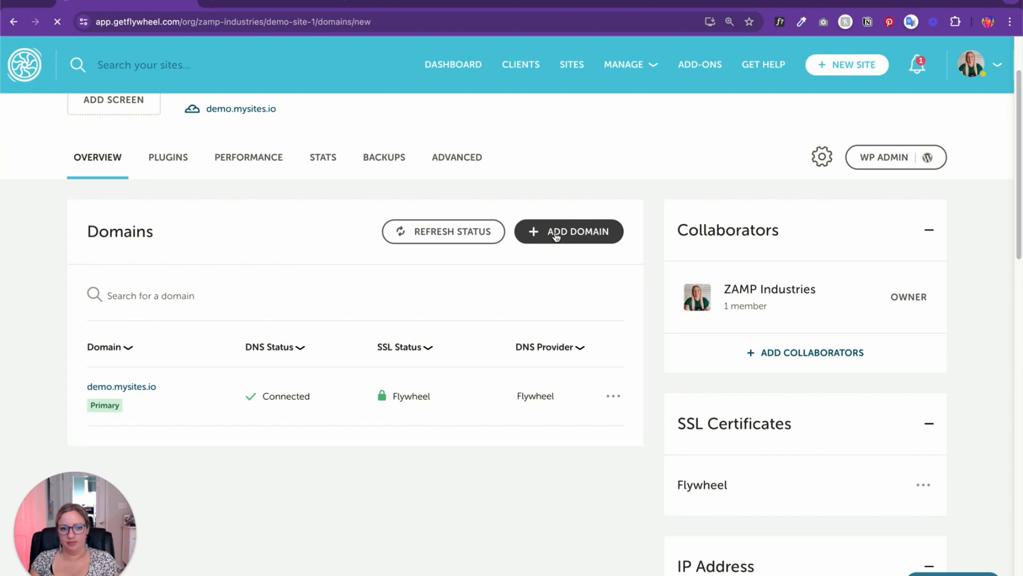
{"action": "scroll", "coordinate": [416, 325], "scroll_direction": "down", "scroll_amount": 1}
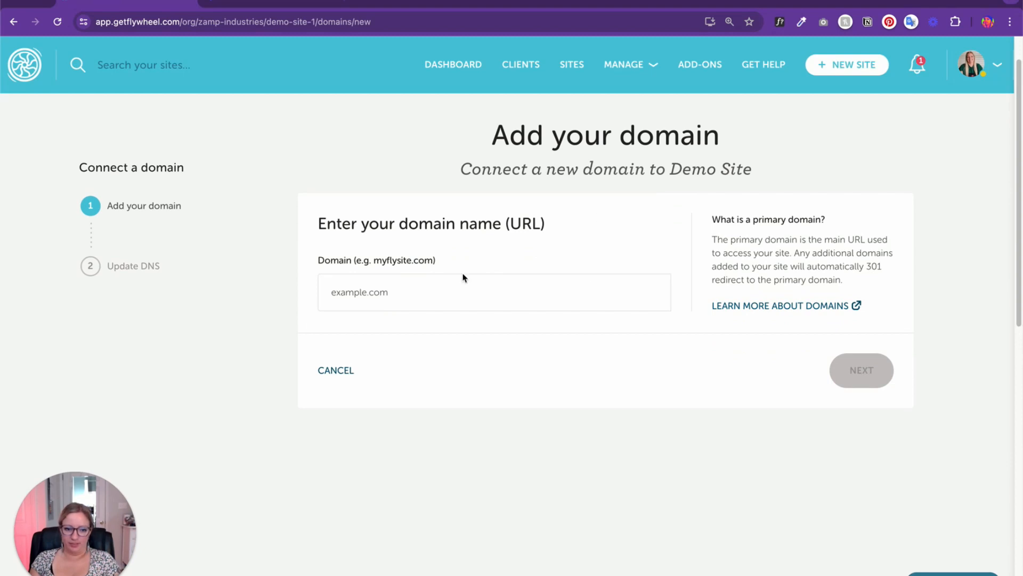
{"action": "left_click", "coordinate": [13, 21]}
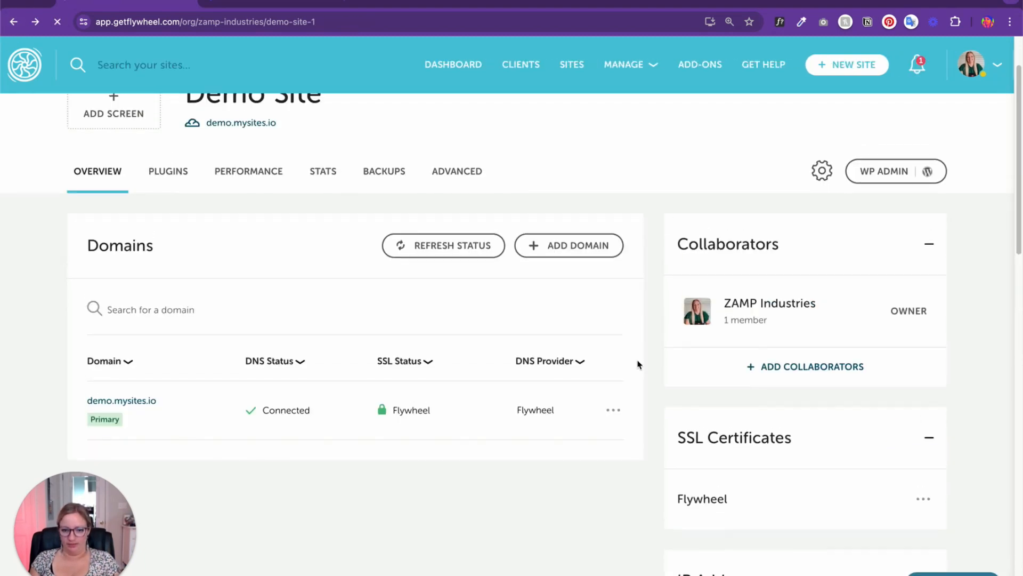
- Turn off Privacy Mode for Demo Site in the site overview
{"action": "scroll", "coordinate": [639, 360], "scroll_direction": "down", "scroll_amount": 4}
{"action": "scroll", "coordinate": [639, 363], "scroll_direction": "up", "scroll_amount": 4}
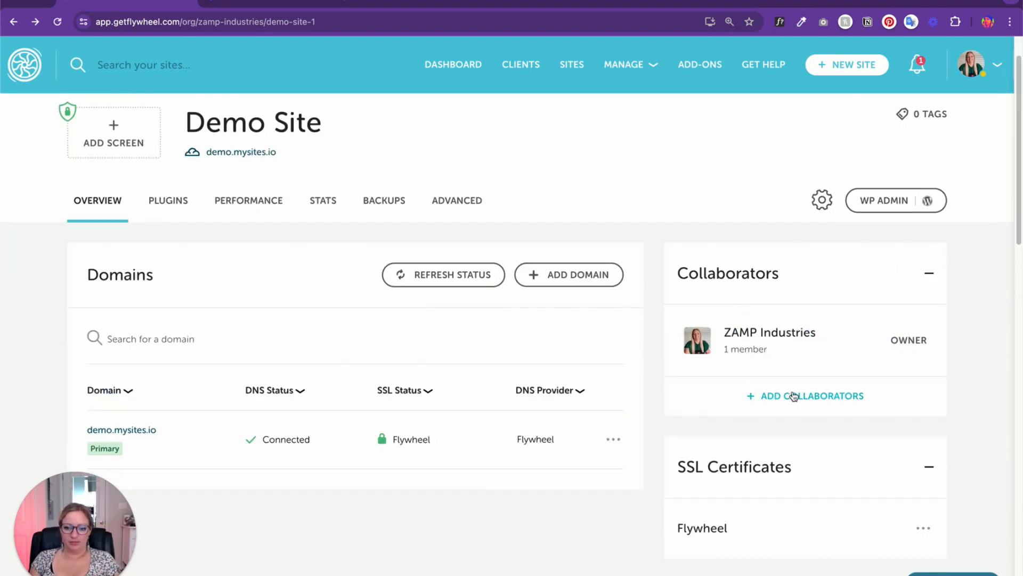
{"action": "scroll", "coordinate": [904, 402], "scroll_direction": "down", "scroll_amount": 2}
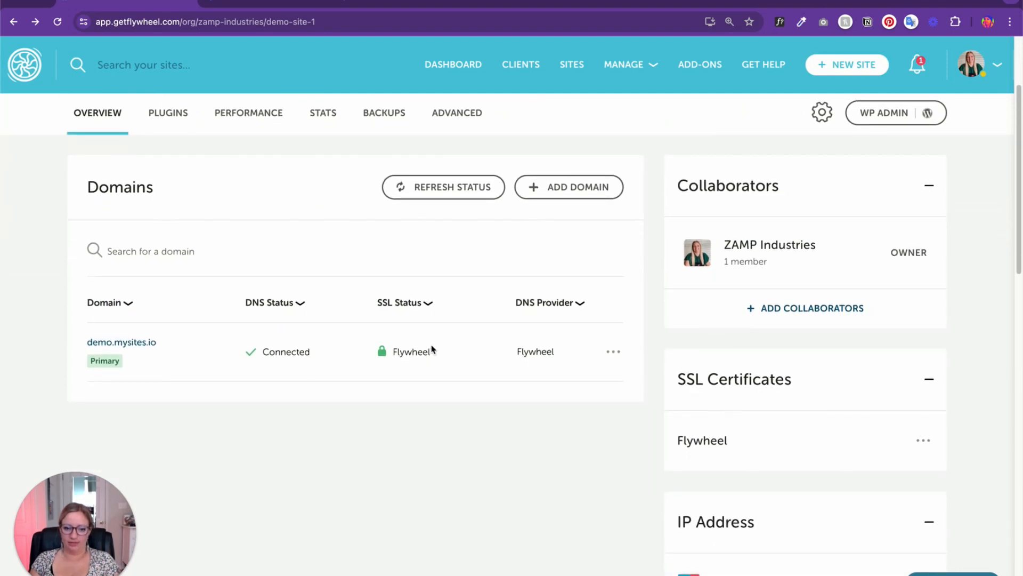
{"action": "scroll", "coordinate": [713, 393], "scroll_direction": "down", "scroll_amount": 5}
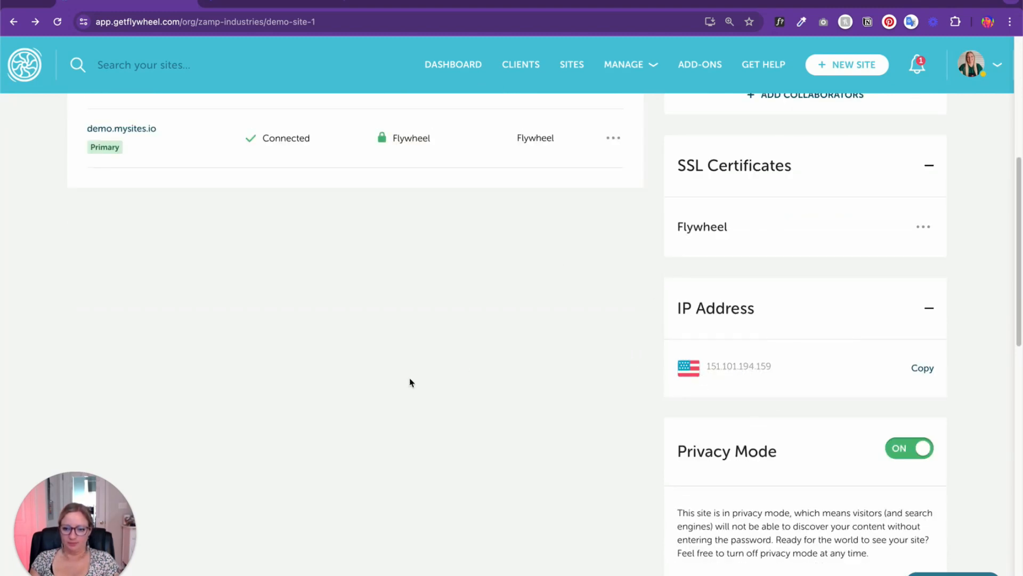
{"action": "scroll", "coordinate": [411, 382], "scroll_direction": "down", "scroll_amount": 1}
{"action": "scroll", "coordinate": [656, 375], "scroll_direction": "down", "scroll_amount": 4}
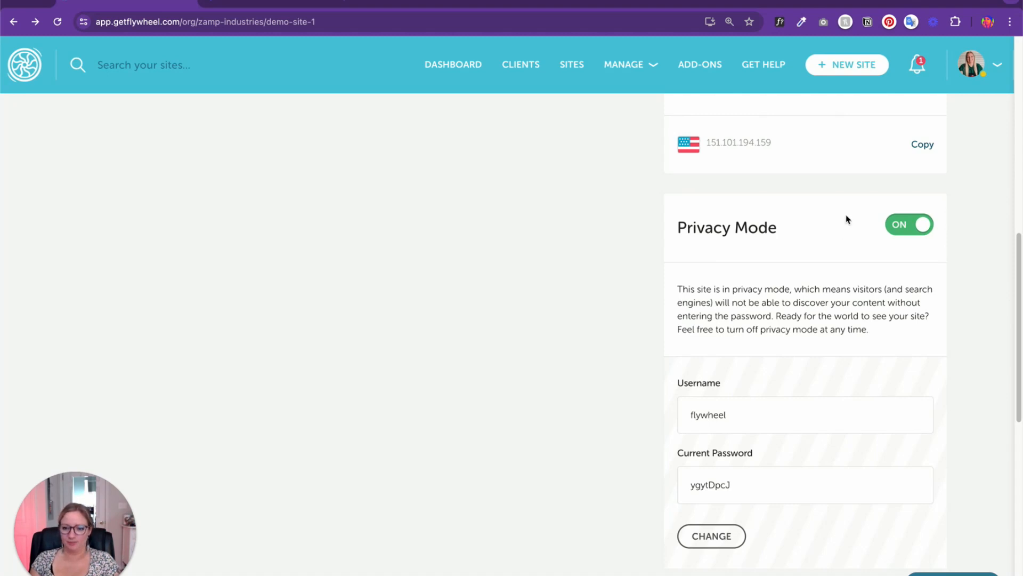
{"action": "left_click", "coordinate": [903, 226]}
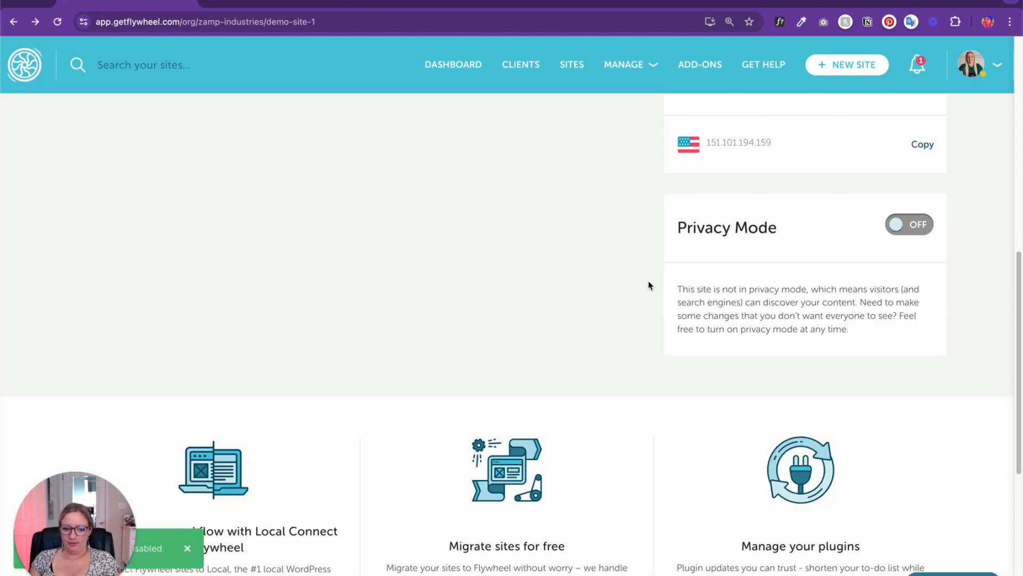
- Open the WordPress admin of Demo Site from the site overview
{"action": "scroll", "coordinate": [553, 383], "scroll_direction": "up", "scroll_amount": 4}
{"action": "scroll", "coordinate": [553, 384], "scroll_direction": "down", "scroll_amount": 5}
{"action": "scroll", "coordinate": [683, 324], "scroll_direction": "up", "scroll_amount": 4}
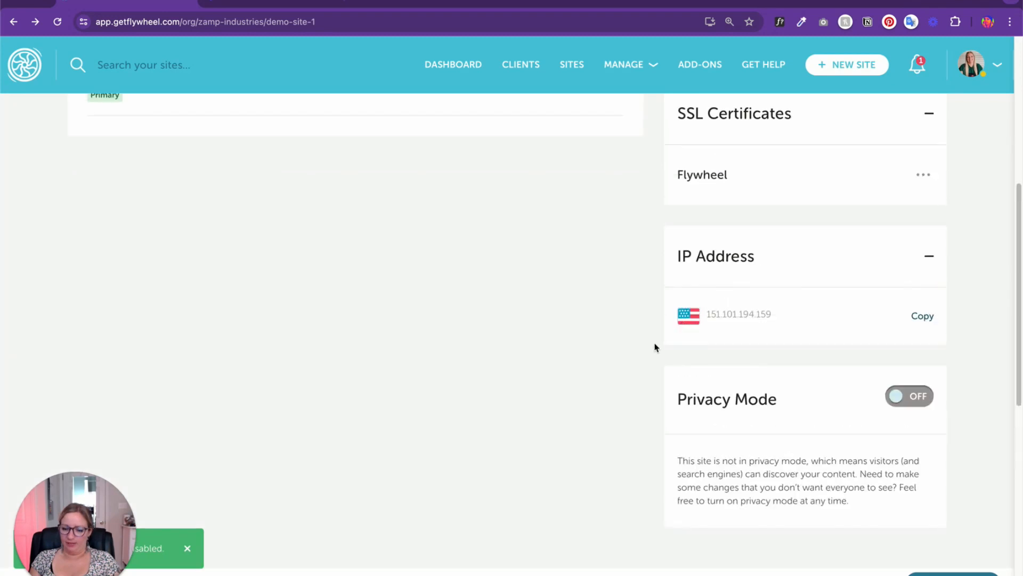
{"action": "scroll", "coordinate": [656, 348], "scroll_direction": "up", "scroll_amount": 7}
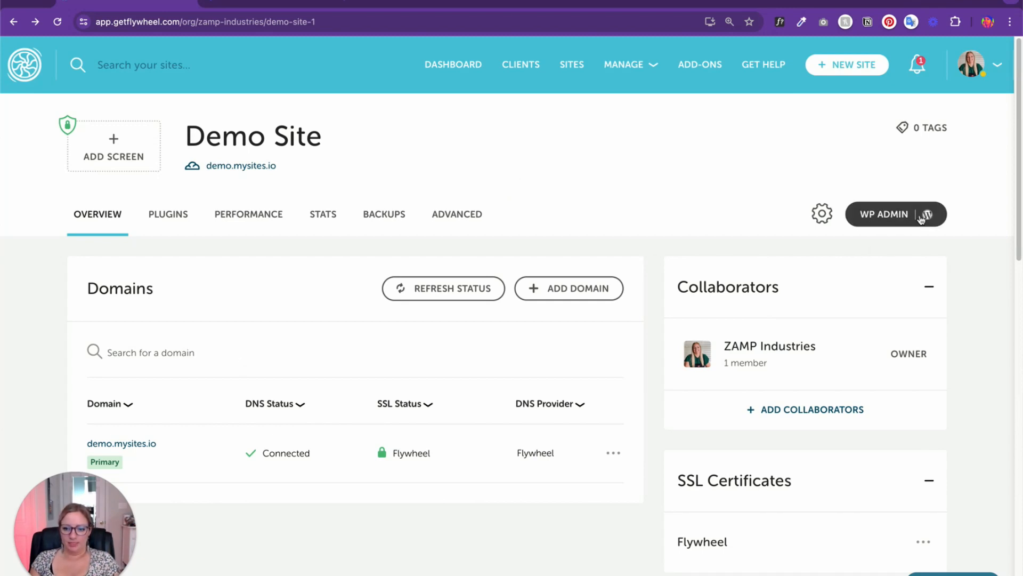
{"action": "left_click", "coordinate": [900, 215]}
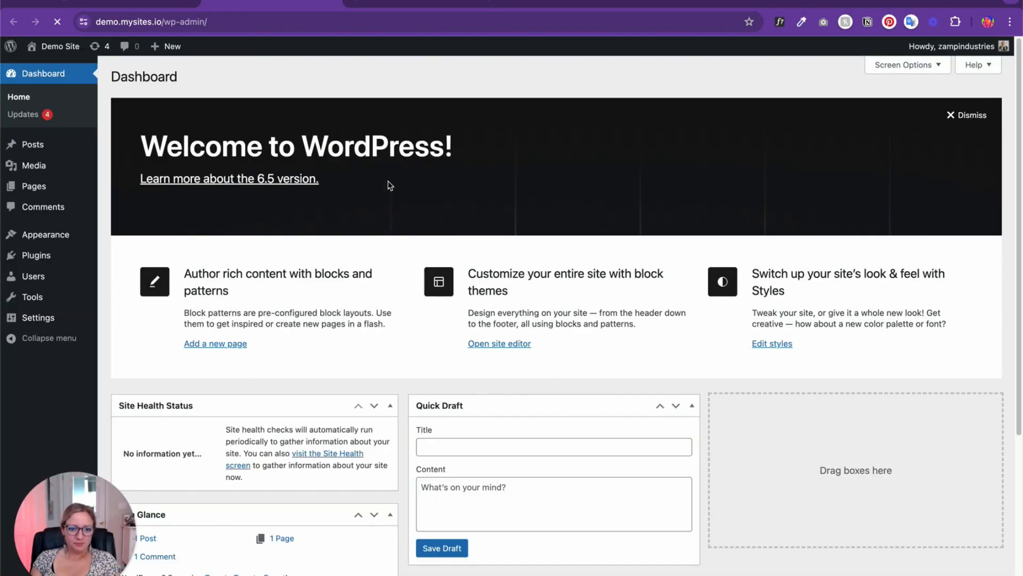
- Look over the WordPress dashboard widgets and view the list of installed themes
{"action": "scroll", "coordinate": [412, 368], "scroll_direction": "down", "scroll_amount": 1}
{"action": "scroll", "coordinate": [412, 368], "scroll_direction": "down", "scroll_amount": 5}
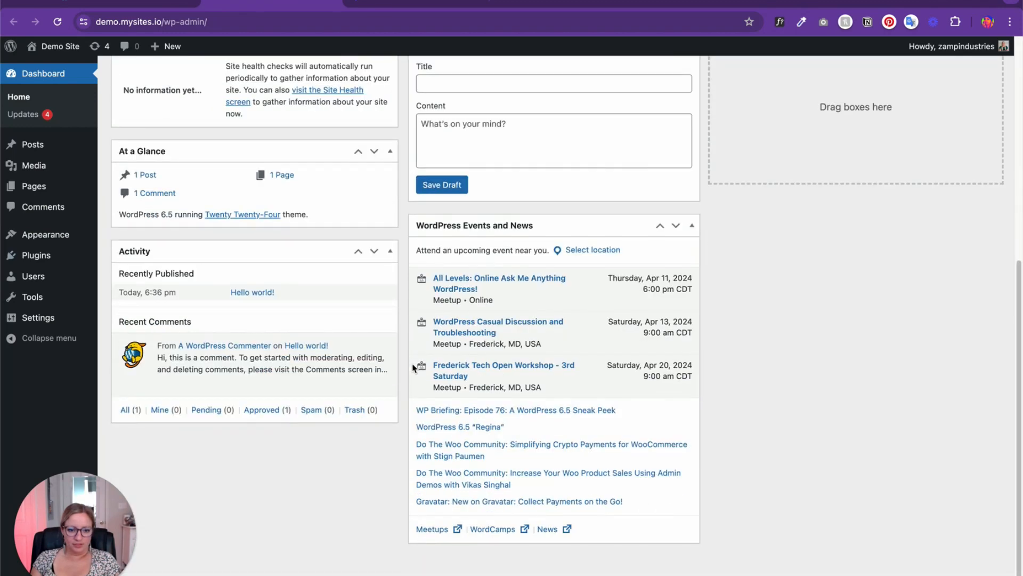
{"action": "scroll", "coordinate": [414, 366], "scroll_direction": "up", "scroll_amount": 5}
{"action": "scroll", "coordinate": [413, 366], "scroll_direction": "down", "scroll_amount": 1}
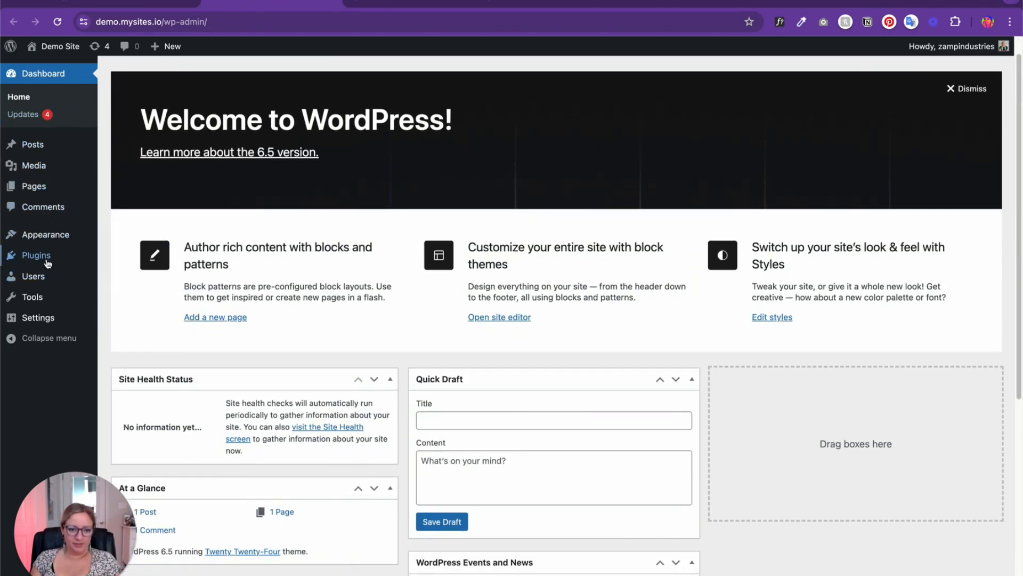
{"action": "left_click", "coordinate": [123, 236]}
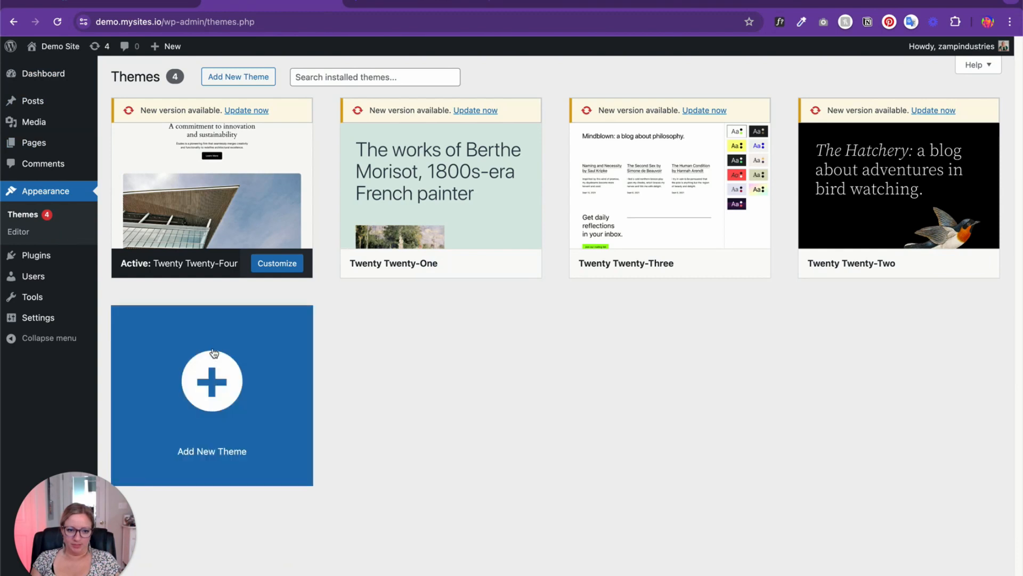
{"action": "mouse_move", "coordinate": [84, 268]}
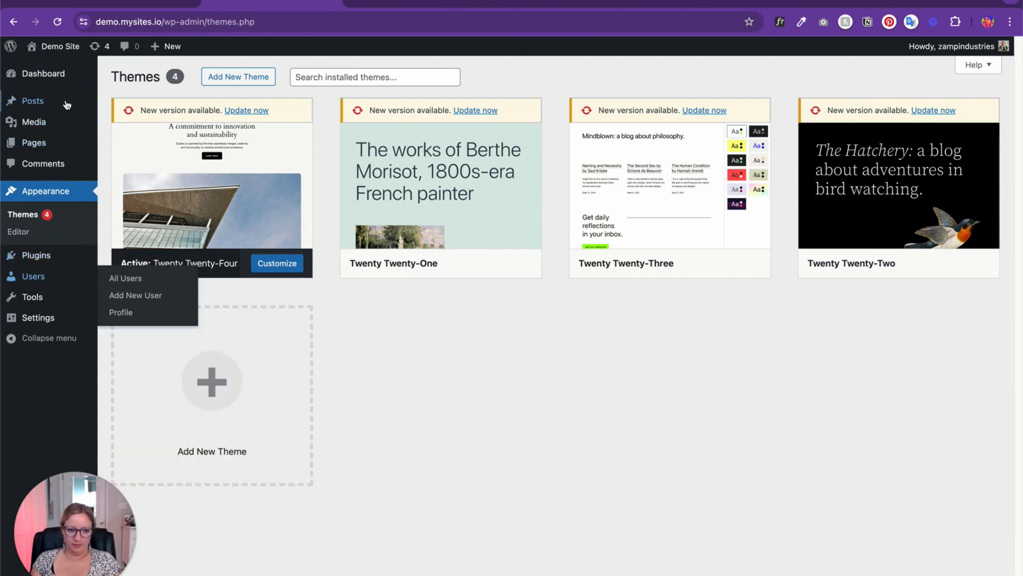
- Return to the WordPress dashboard home and look through its sections
{"action": "left_click", "coordinate": [59, 73]}
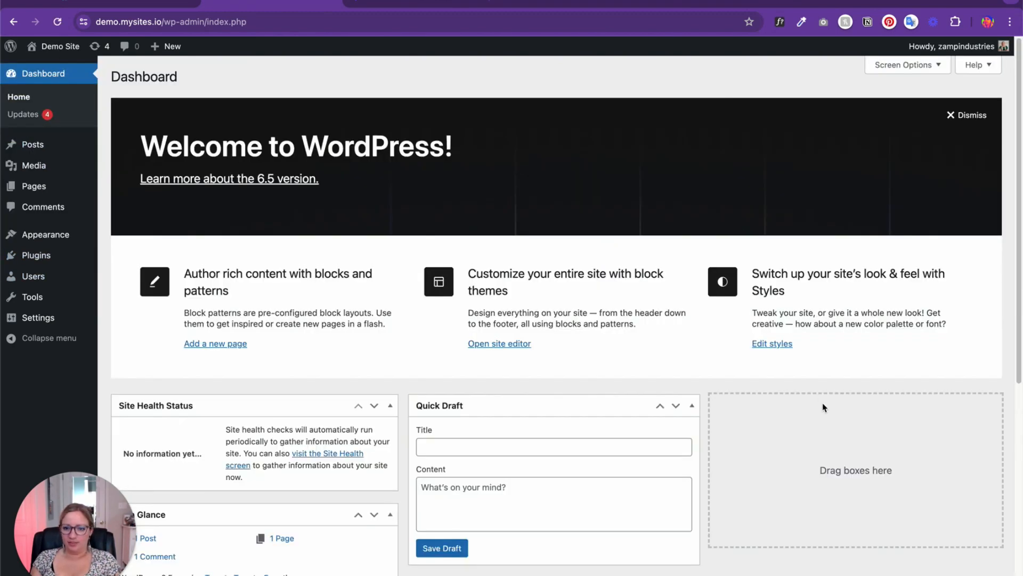
{"action": "scroll", "coordinate": [911, 347], "scroll_direction": "down", "scroll_amount": 7}
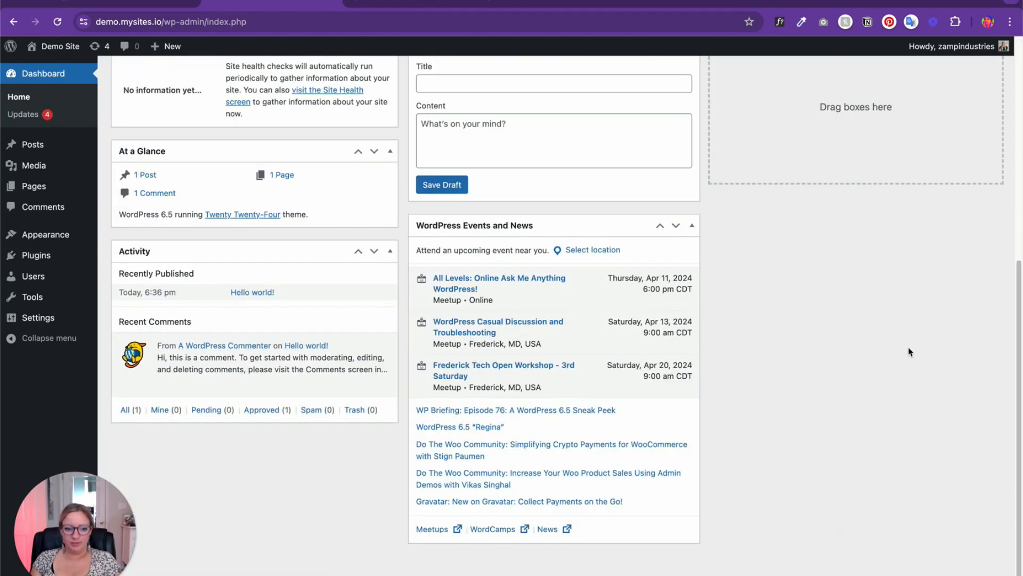
{"action": "scroll", "coordinate": [911, 352], "scroll_direction": "up", "scroll_amount": 7}
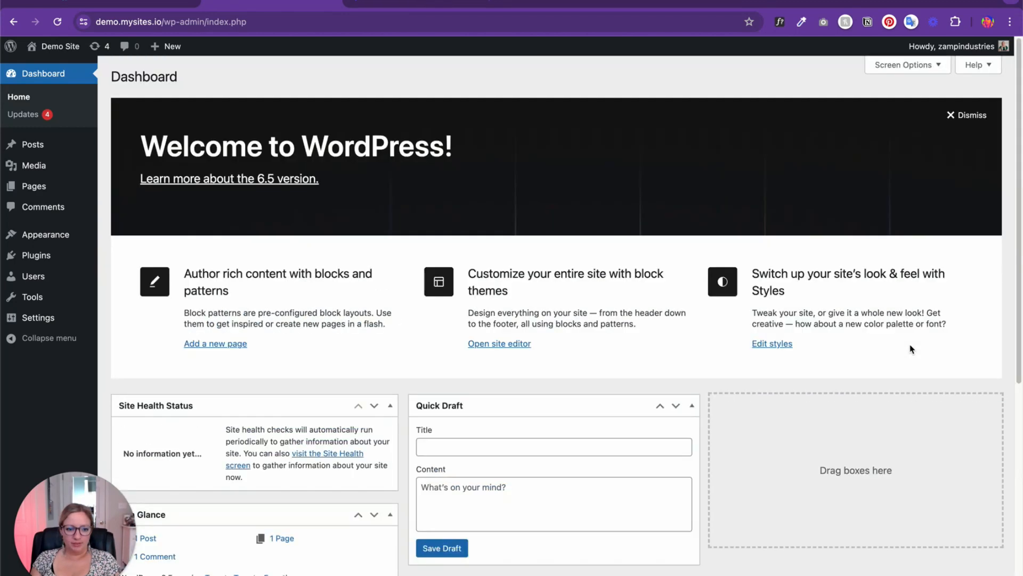
- View the public front page of Demo Site from start to end, and return to the WordPress dashboard
{"action": "left_click", "coordinate": [59, 47]}
{"action": "scroll", "coordinate": [715, 208], "scroll_direction": "down", "scroll_amount": 10}
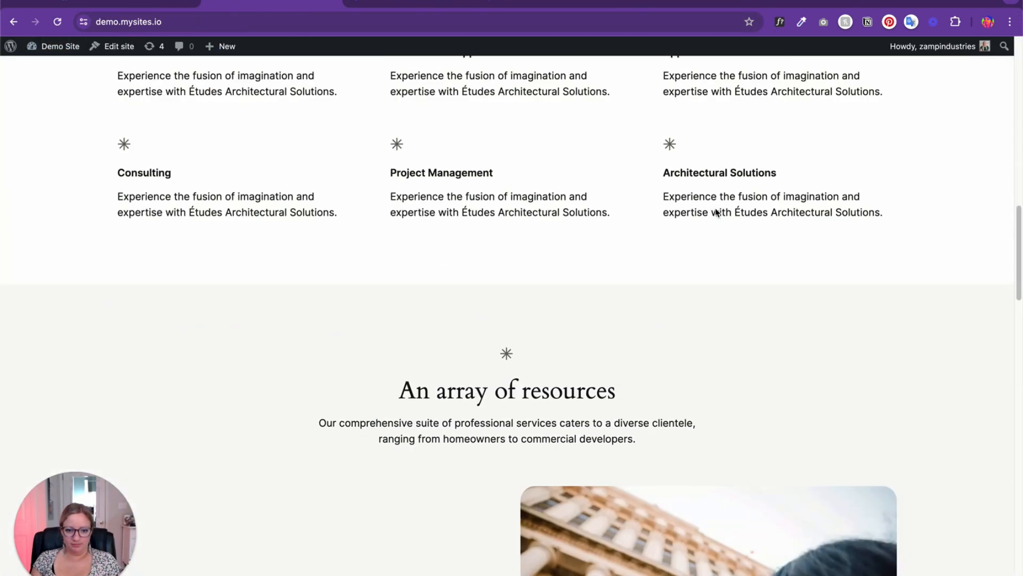
{"action": "scroll", "coordinate": [715, 208], "scroll_direction": "up", "scroll_amount": 10}
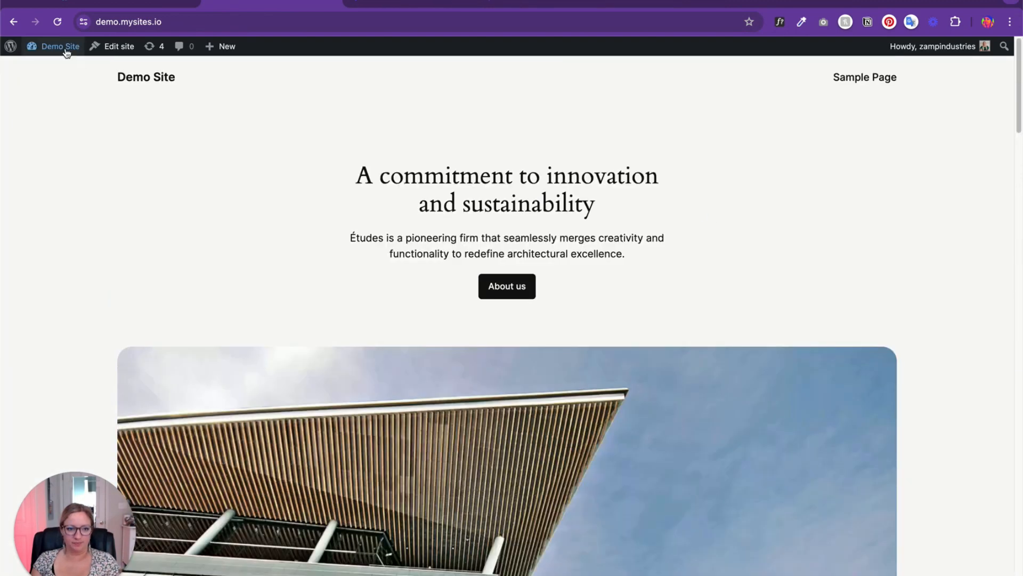
{"action": "left_click", "coordinate": [37, 49]}
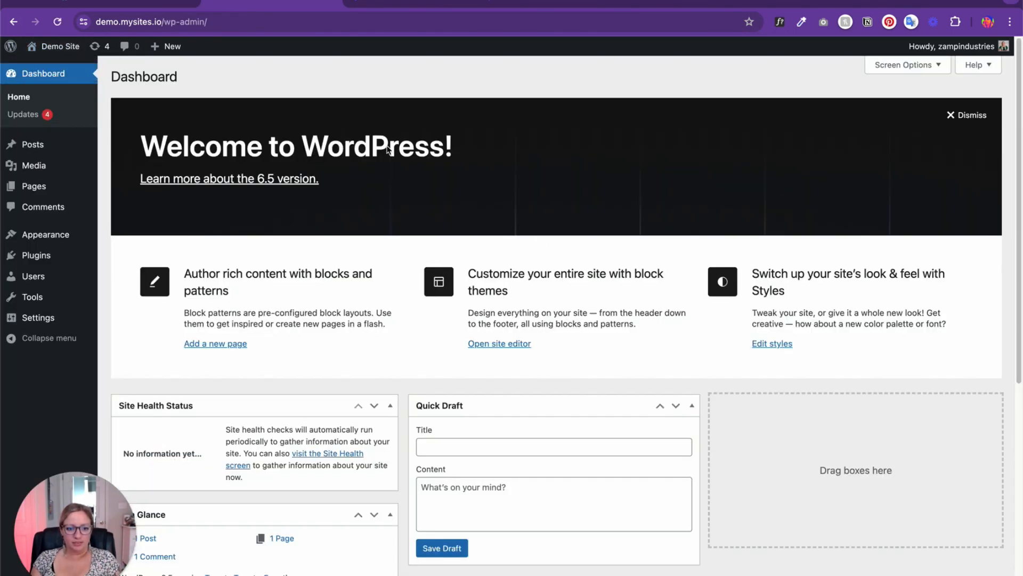
- Review the dashboard home page from the welcome banner down to WordPress Events and News
{"action": "scroll", "coordinate": [916, 216], "scroll_direction": "down", "scroll_amount": 5}
{"action": "scroll", "coordinate": [917, 215], "scroll_direction": "down", "scroll_amount": 1}
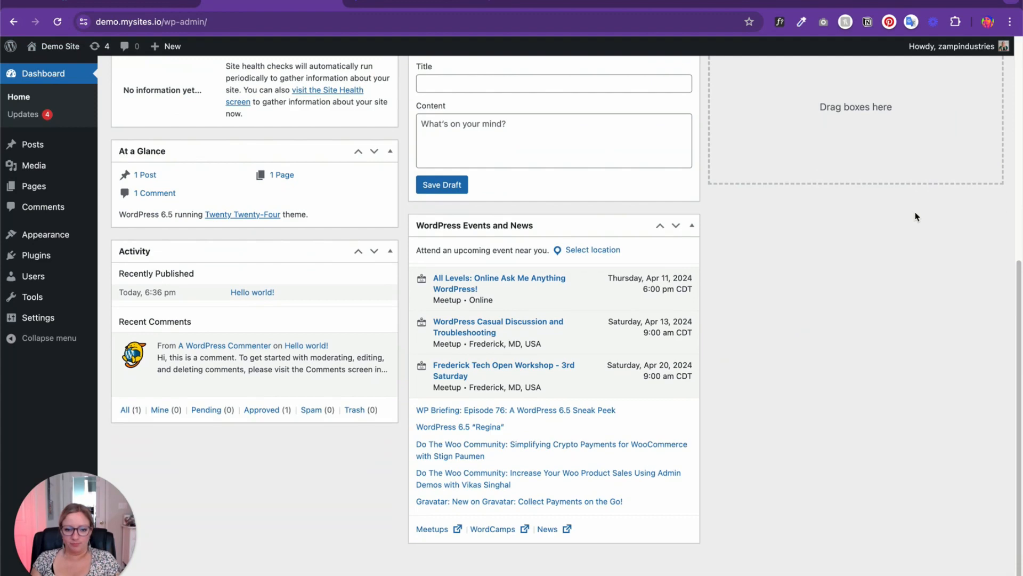
{"action": "scroll", "coordinate": [451, 273], "scroll_direction": "up", "scroll_amount": 10}
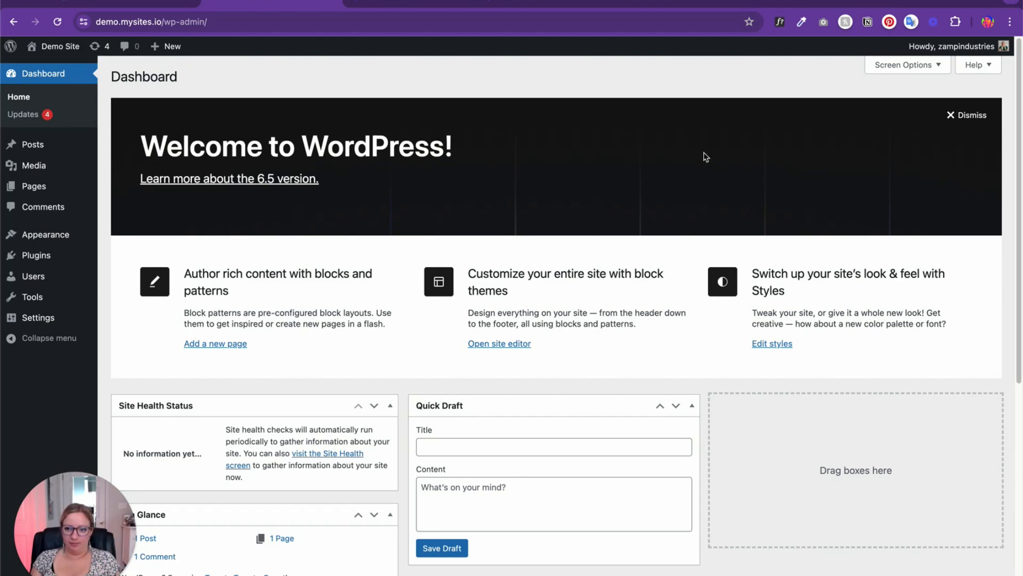
{"action": "scroll", "coordinate": [699, 224], "scroll_direction": "down", "scroll_amount": 10}
{"action": "scroll", "coordinate": [693, 229], "scroll_direction": "up", "scroll_amount": 10}
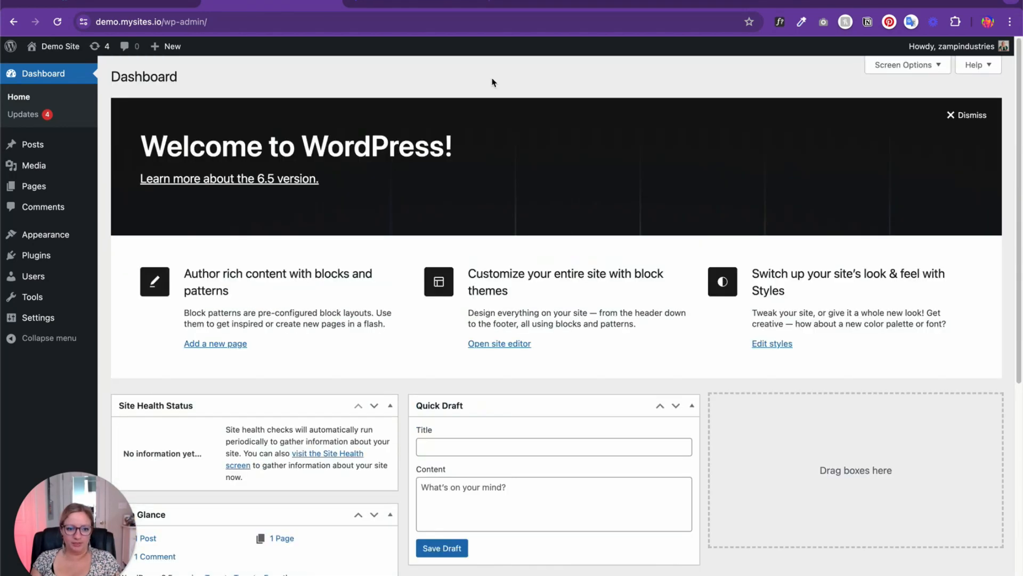